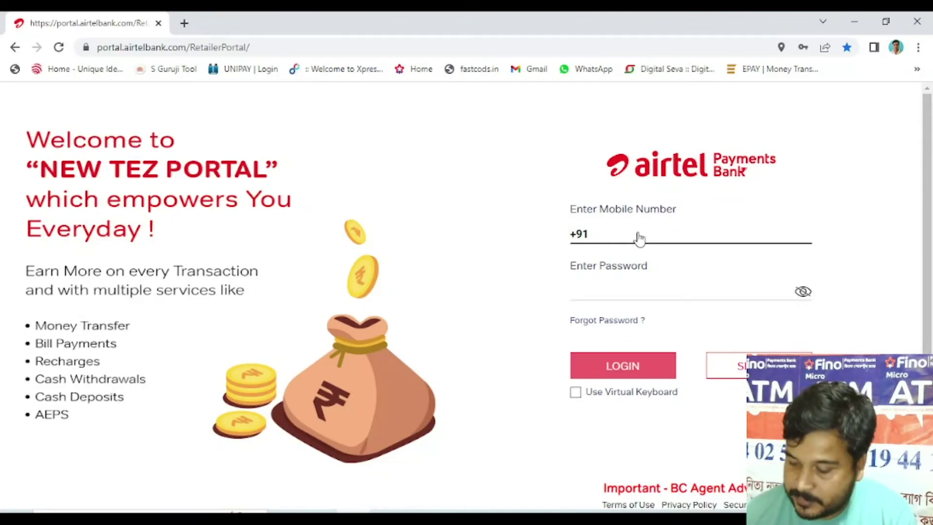
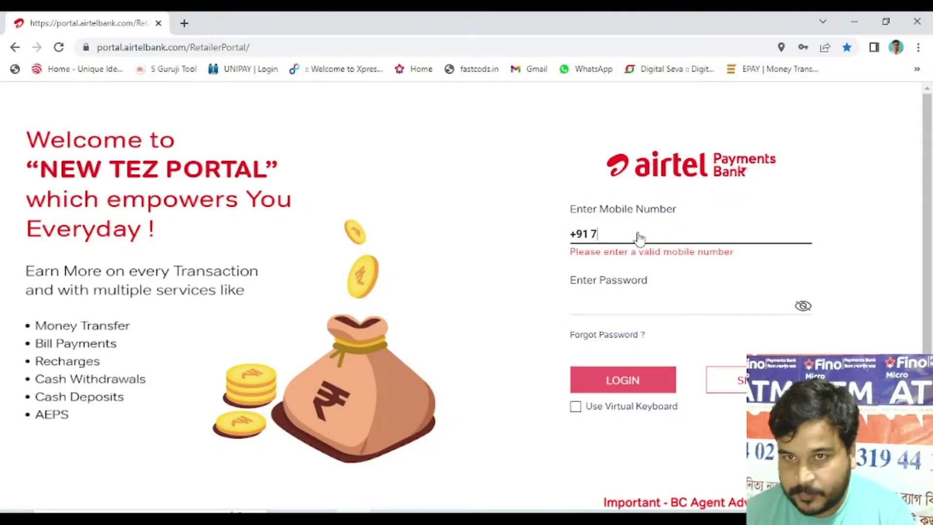
# Step: Enter the retailer's registered mobile number and password, then log in to the portal
pyautogui.click(685, 291)
pyautogui.write('aaa')
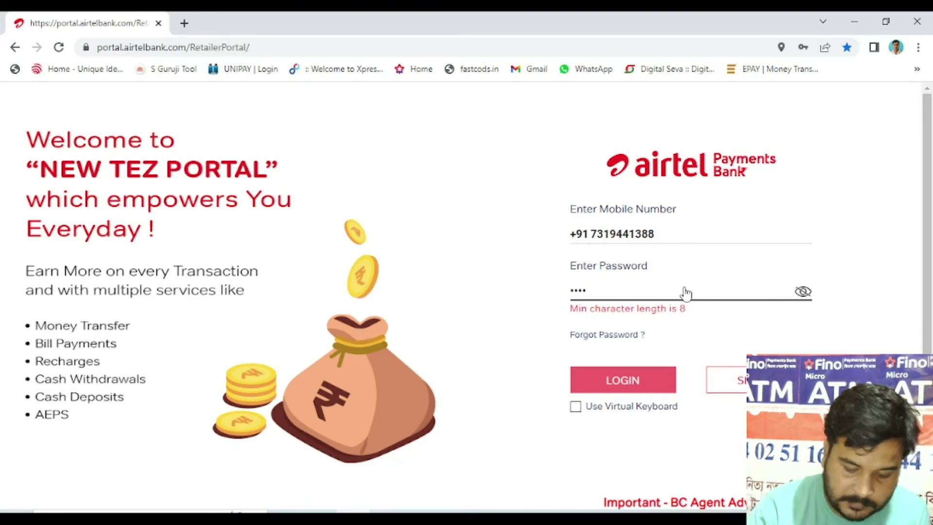
pyautogui.press('BackSpace')
pyautogui.press('BackSpace')
pyautogui.press('BackSpace')
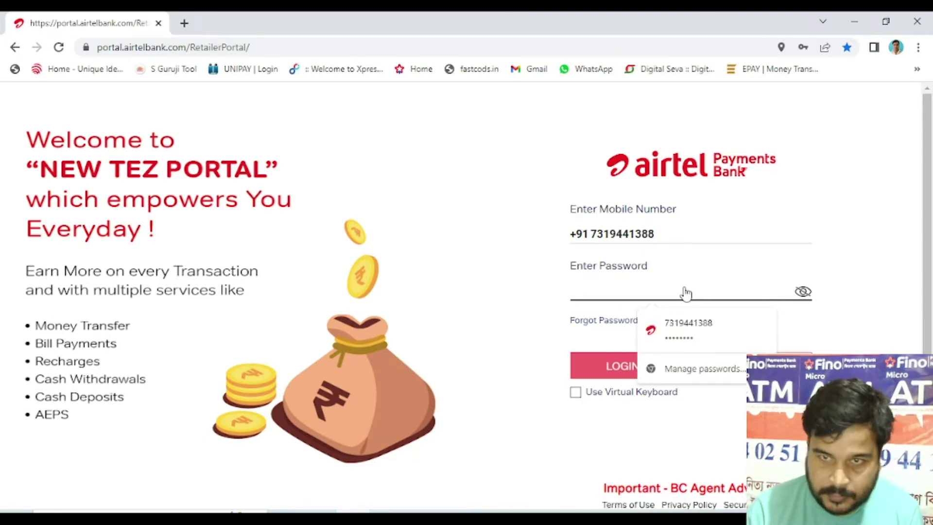
pyautogui.write('aa')
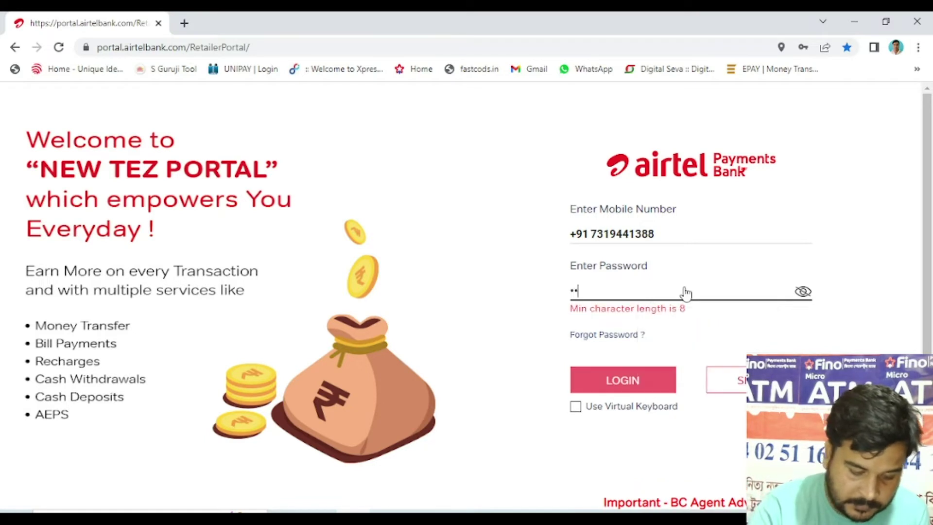
pyautogui.write('aaaa')
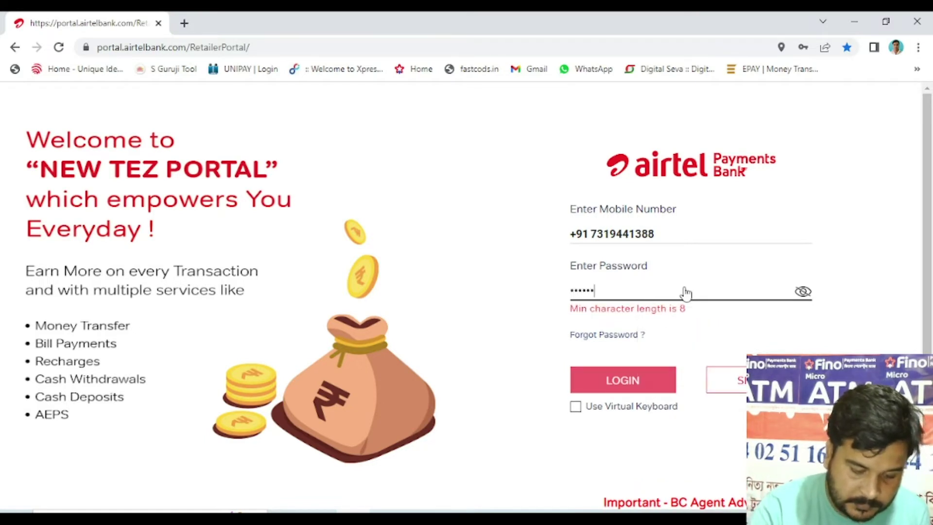
pyautogui.write('aa')
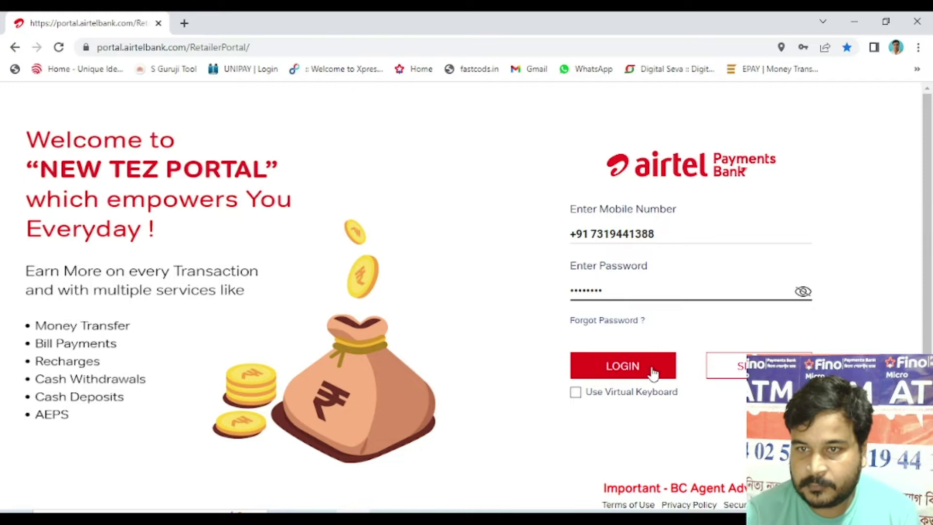
pyautogui.click(639, 374)
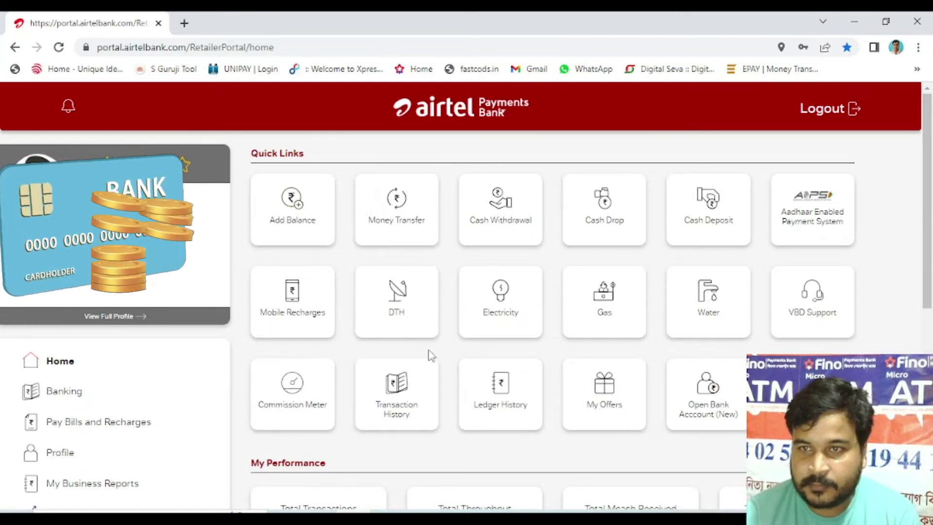
# Step: Start a new customer application from the Open Bank Account (New) Quick Links tile
pyautogui.click(708, 409)
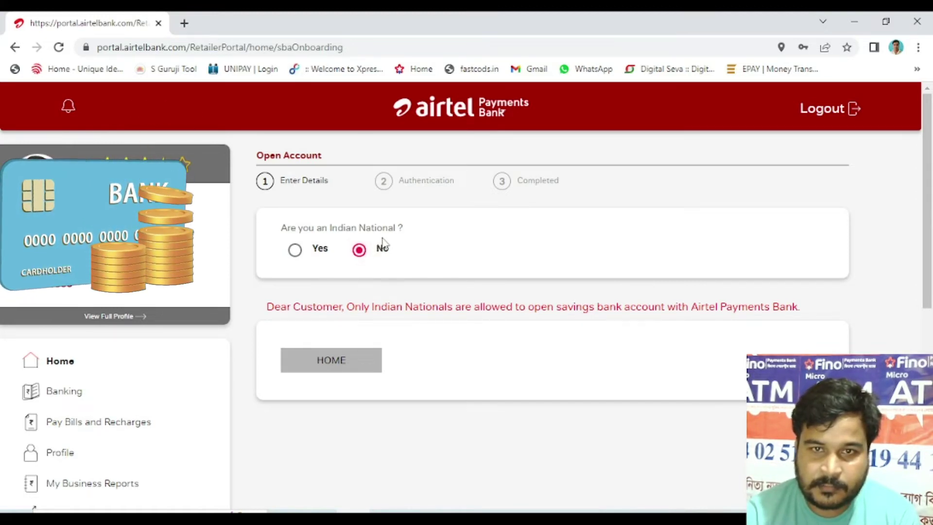
# Step: Mark the customer as Indian National (Yes), enter their mobile number, and send the OTP
pyautogui.click(295, 251)
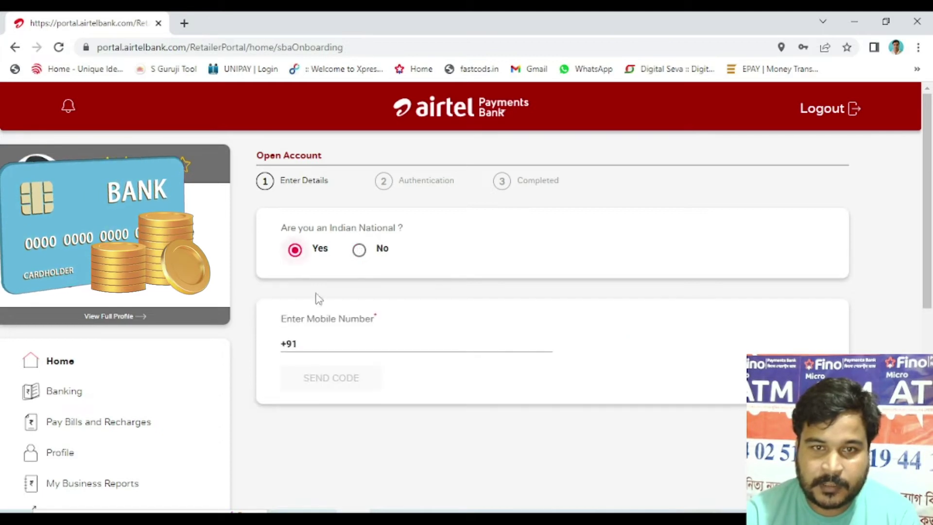
pyautogui.click(356, 348)
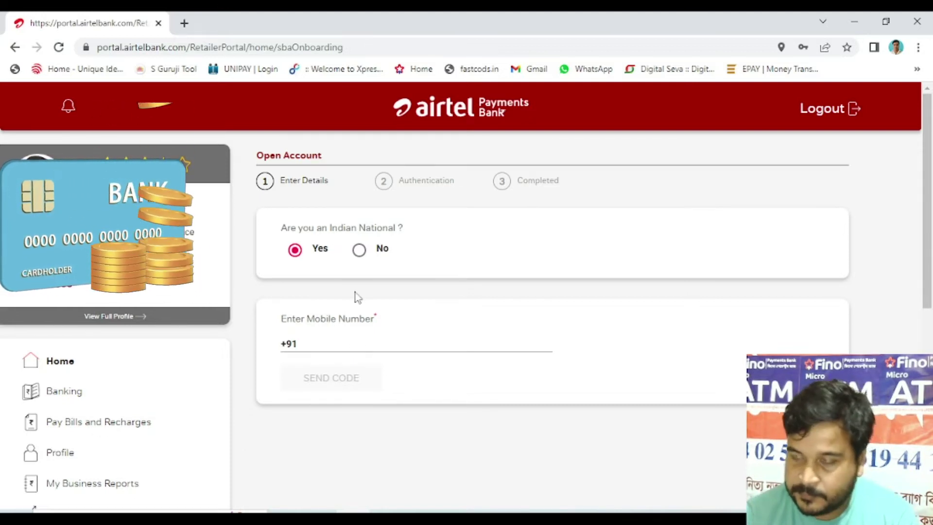
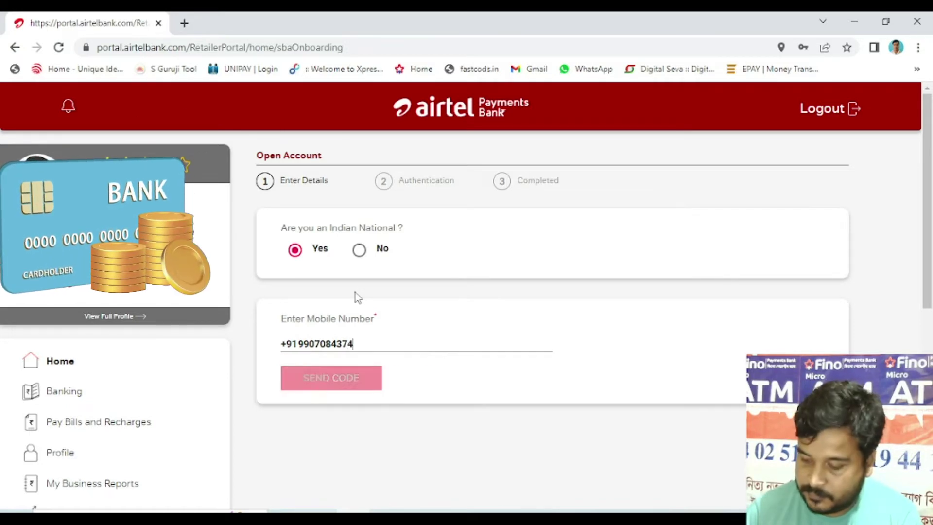
pyautogui.click(340, 393)
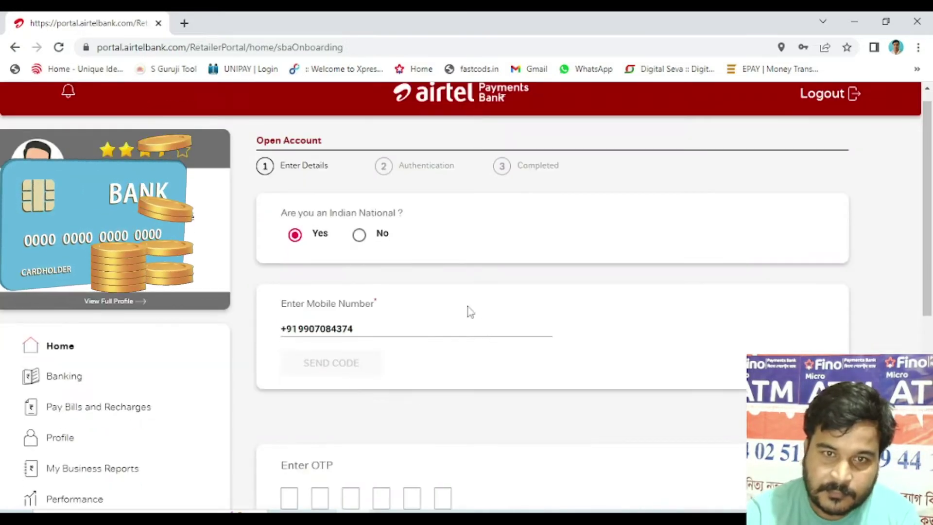
# Step: Enter the customer's six-digit OTP and continue to Aadhaar Details
pyautogui.scroll(-1, 466, 310)
pyautogui.scroll(-1, 339, 297)
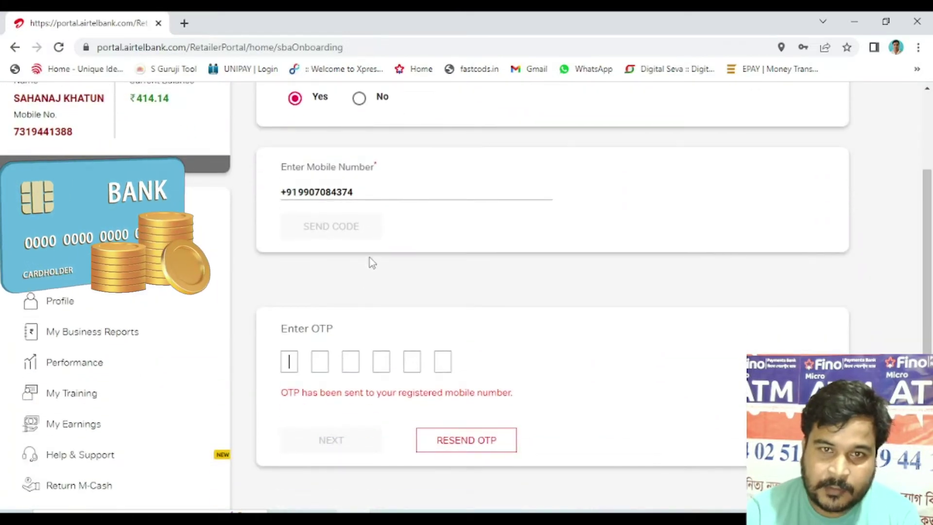
pyautogui.scroll(-2, 353, 297)
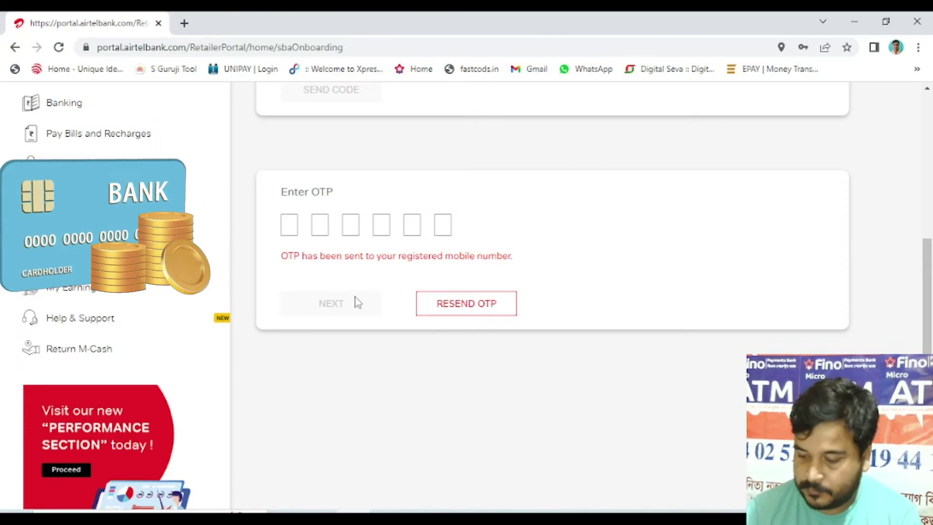
pyautogui.write('1')
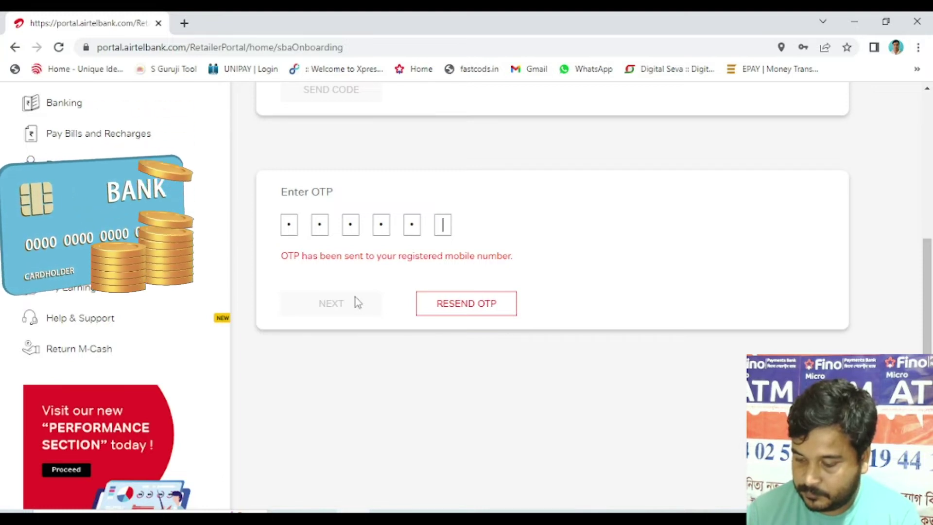
pyautogui.write('1')
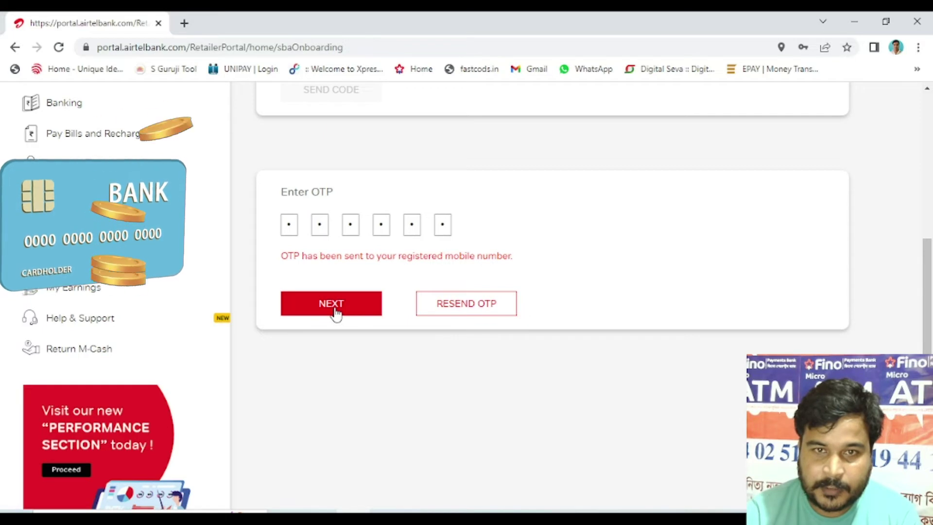
pyautogui.click(336, 310)
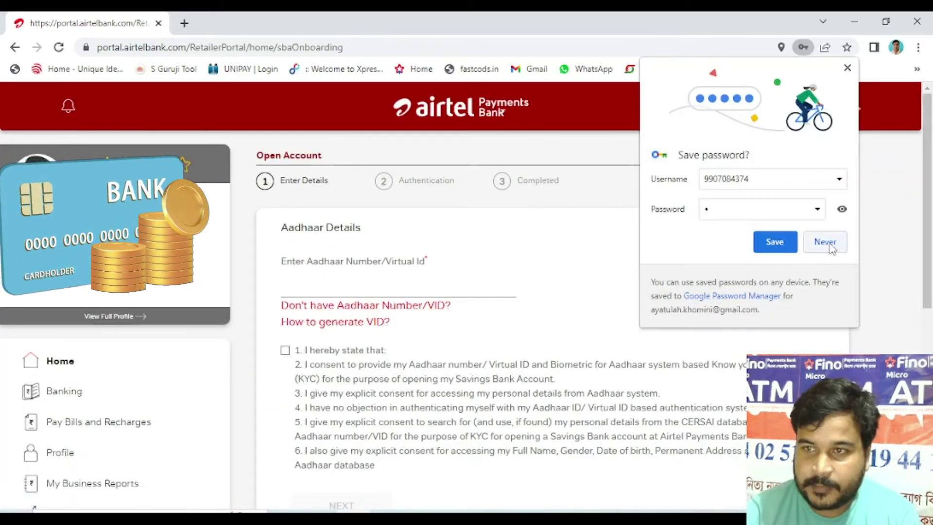
# Step: Decline saving the browser password, enter the customer's Aadhaar number with KYC consent, and submit
pyautogui.click(825, 241)
pyautogui.click(398, 288)
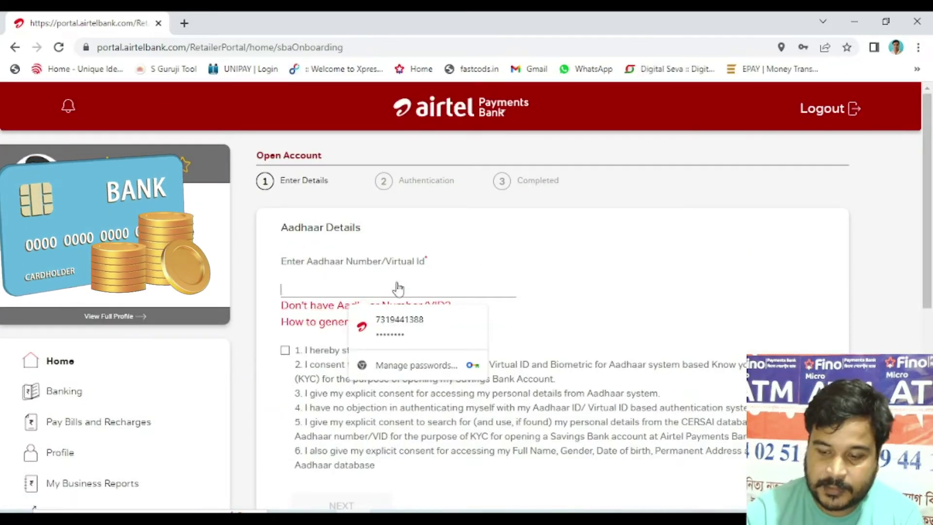
pyautogui.write('123')
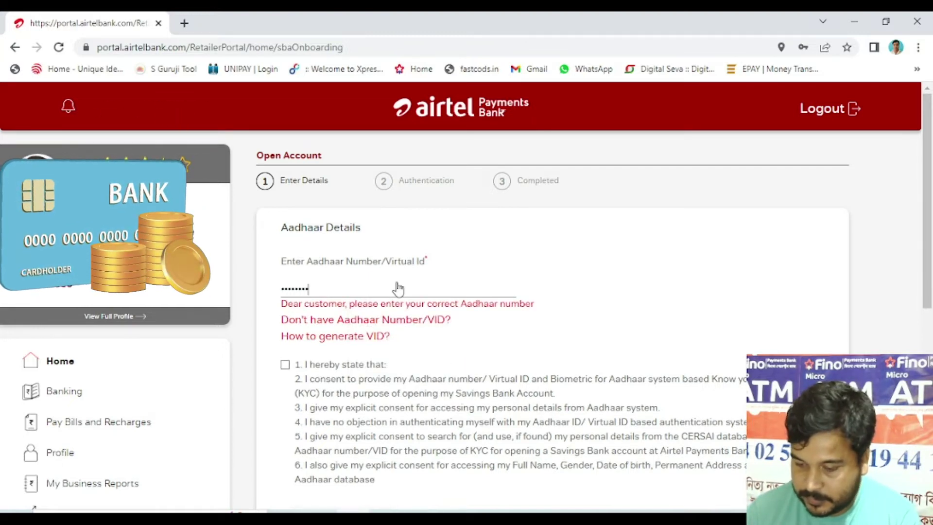
pyautogui.write('12')
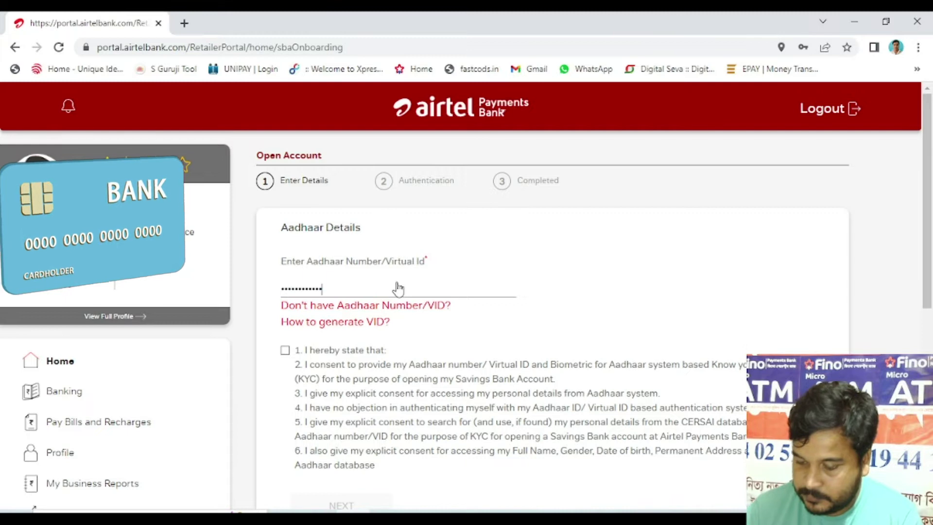
pyautogui.click(285, 352)
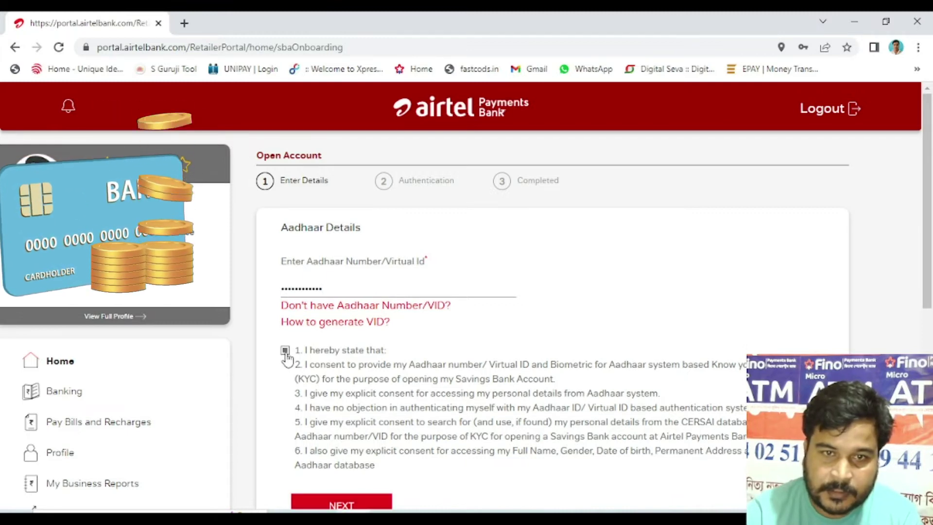
pyautogui.scroll(-3, 340, 374)
pyautogui.click(334, 370)
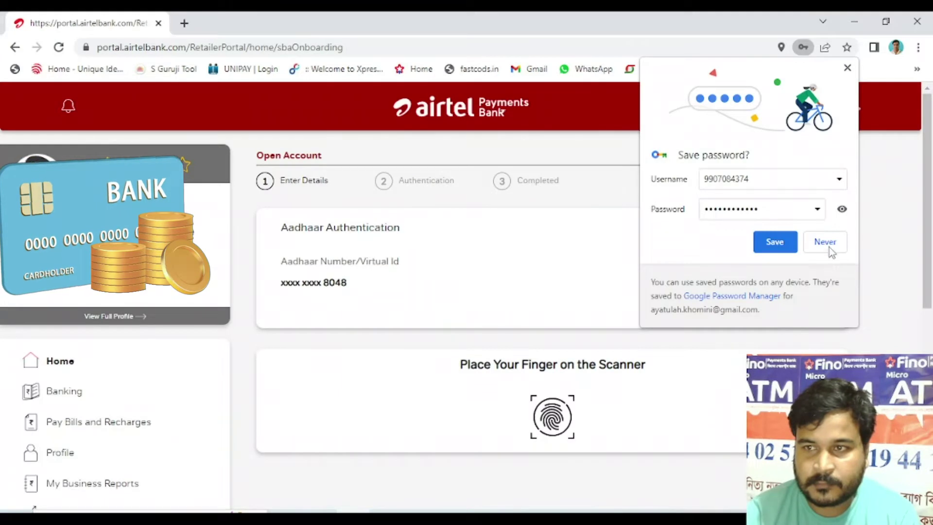
pyautogui.click(826, 242)
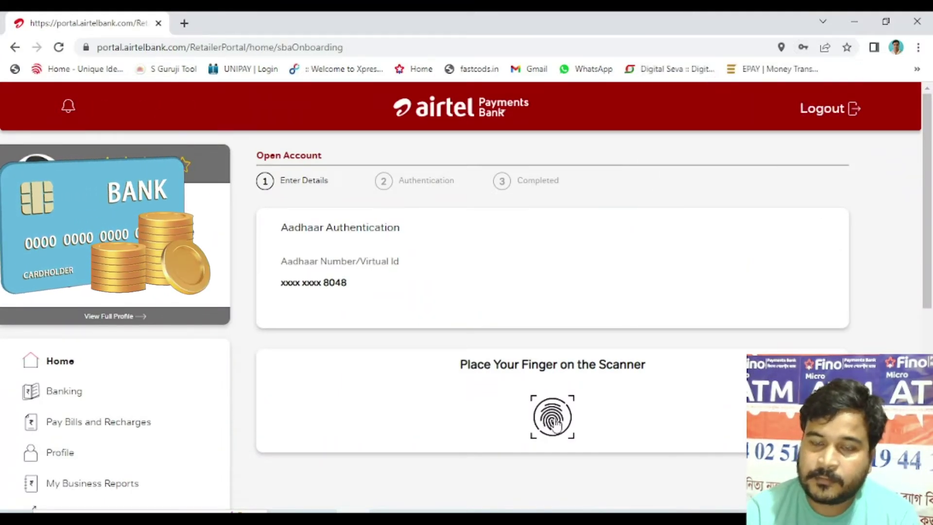
# Step: Authenticate the customer's Aadhaar by fingerprint scan, then select the Pan Number field
pyautogui.click(555, 424)
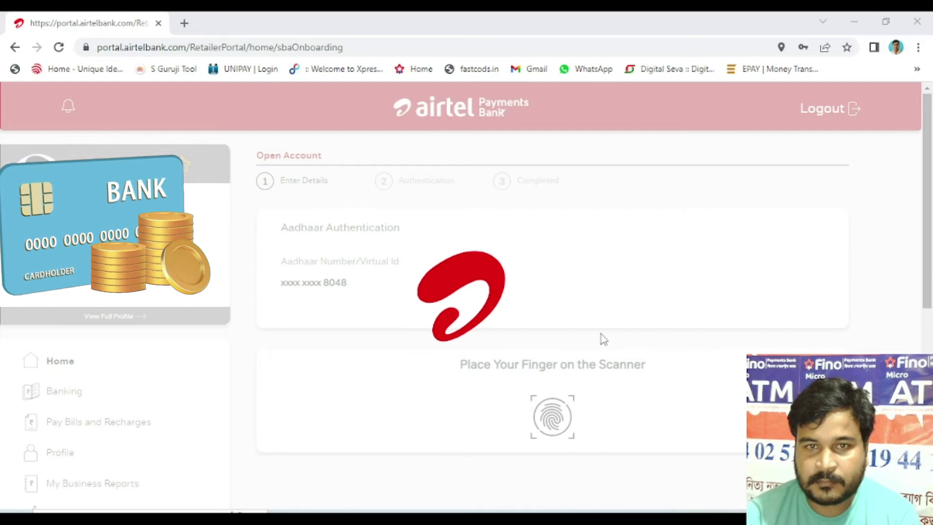
pyautogui.click(362, 274)
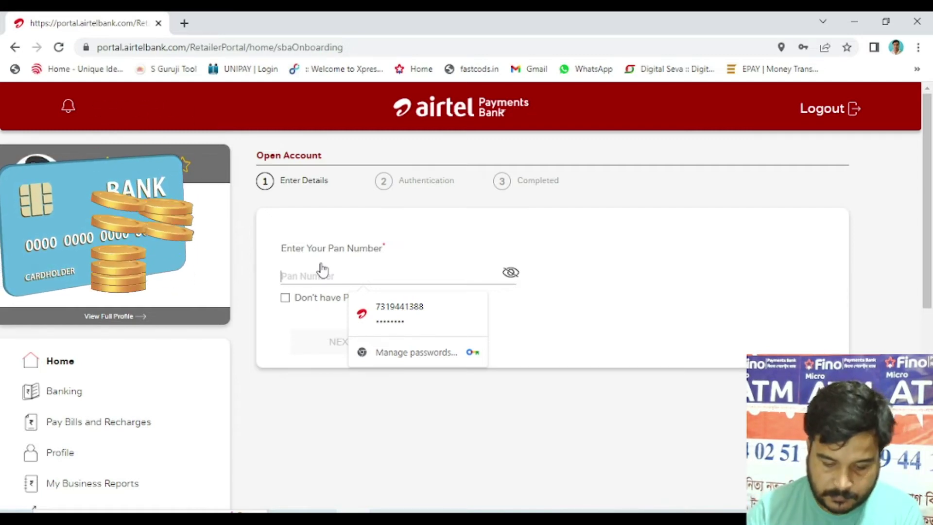
# Step: Enter the customer's 10-character PAN number and continue to Customer Information
pyautogui.write('A')
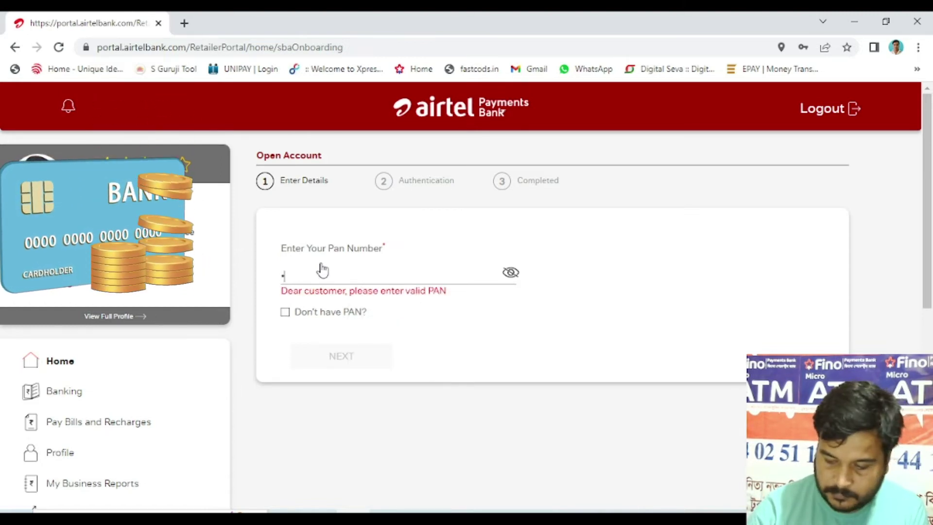
pyautogui.press('BackSpace')
pyautogui.write('A')
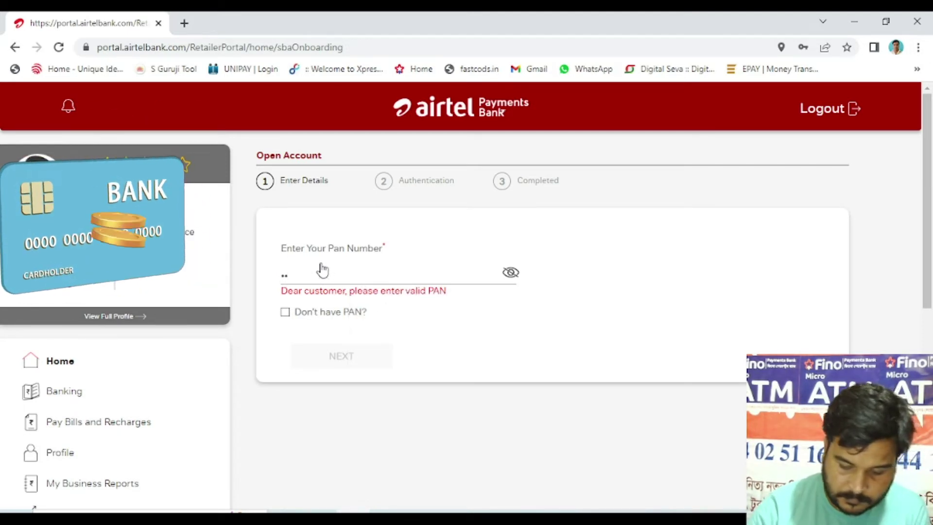
pyautogui.write('P')
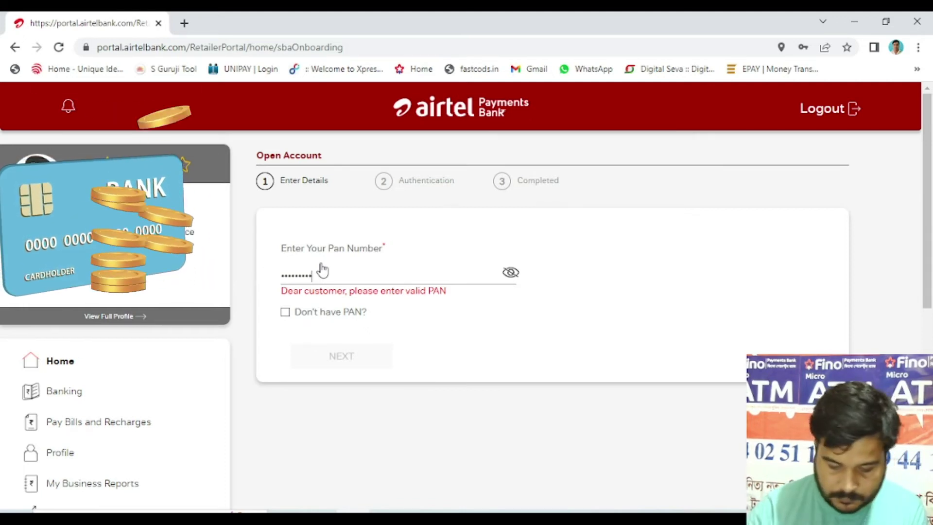
pyautogui.write('A')
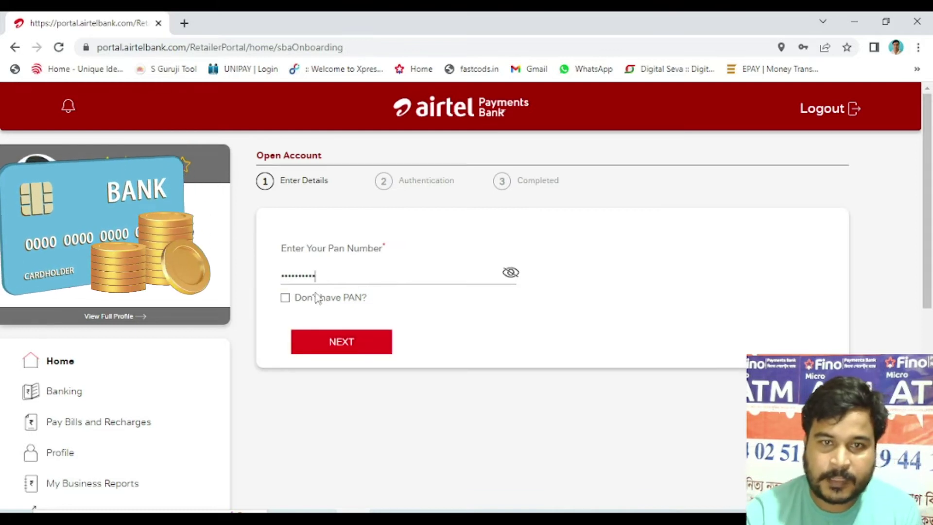
pyautogui.click(290, 302)
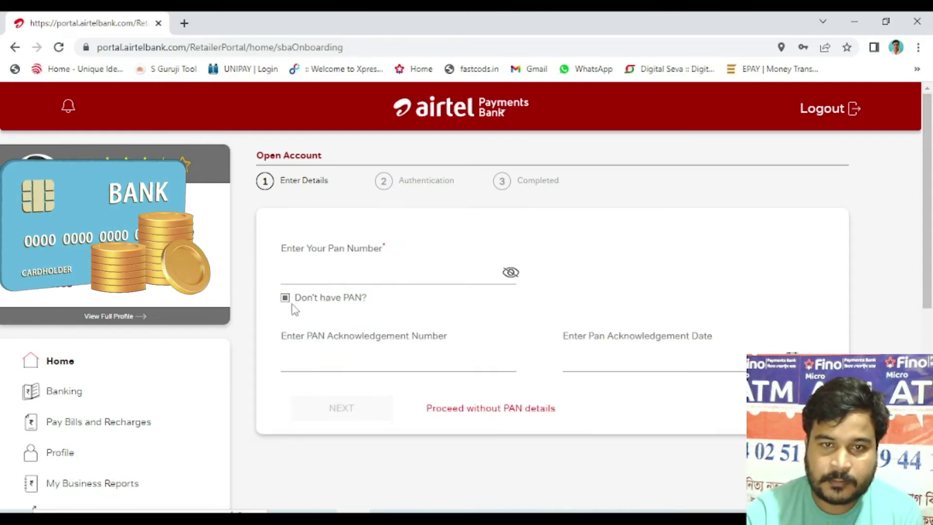
pyautogui.click(288, 298)
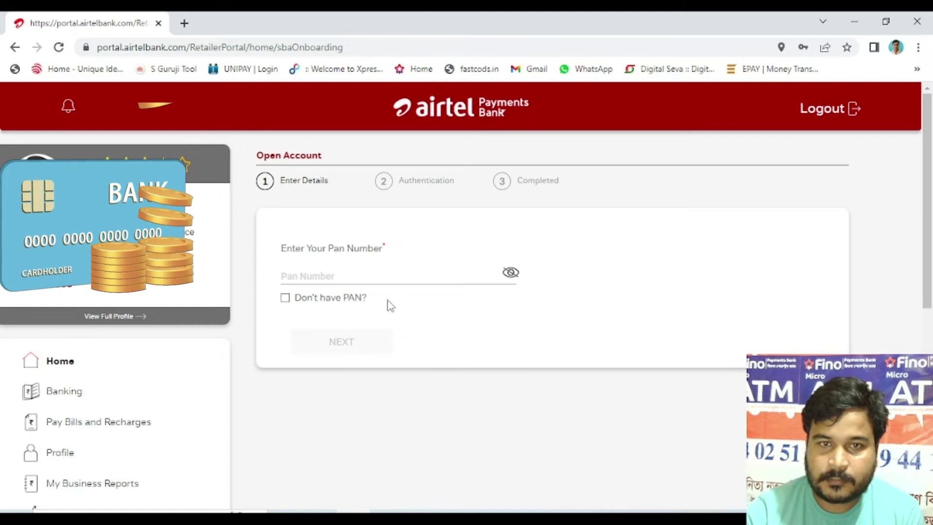
pyautogui.click(405, 278)
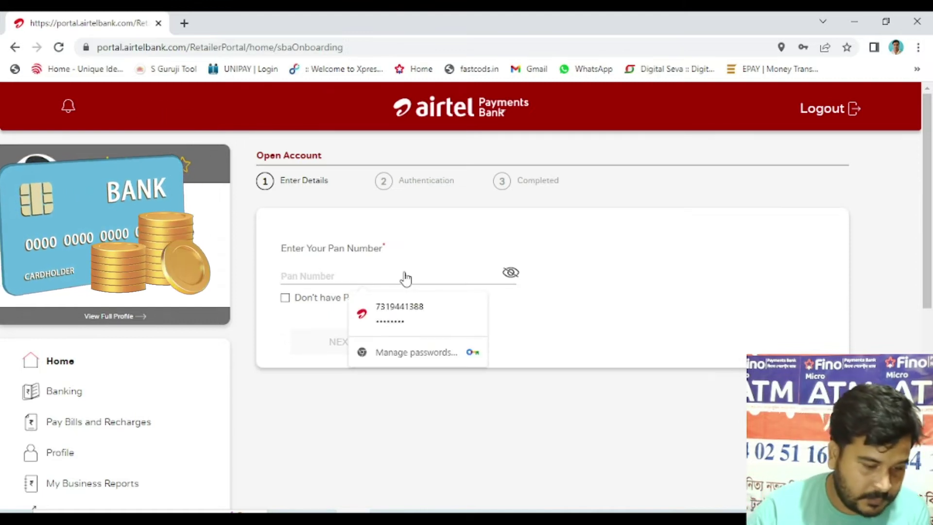
pyautogui.write('aaa')
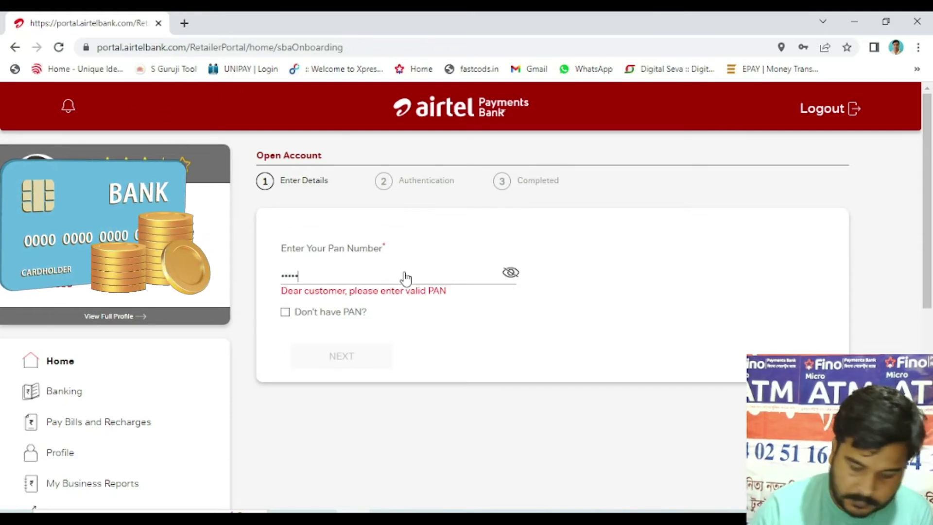
pyautogui.write('aaaaaaa')
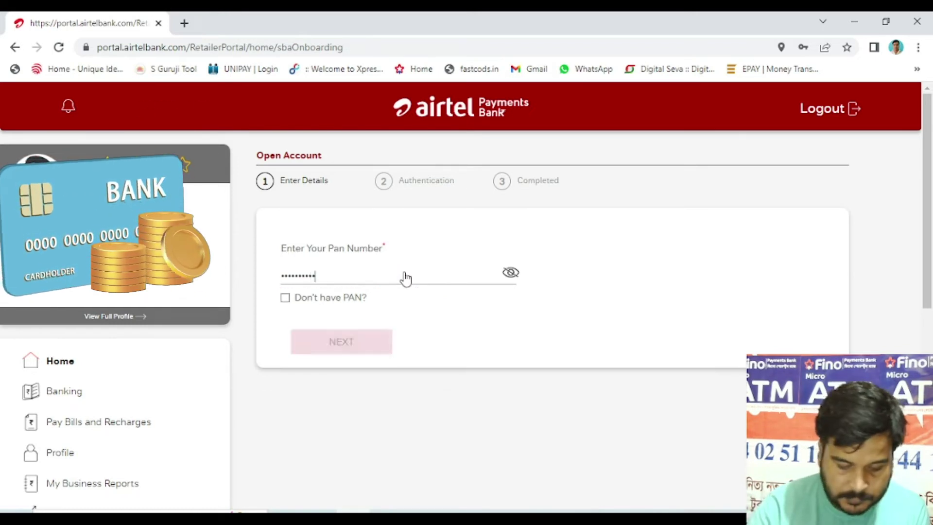
pyautogui.click(363, 343)
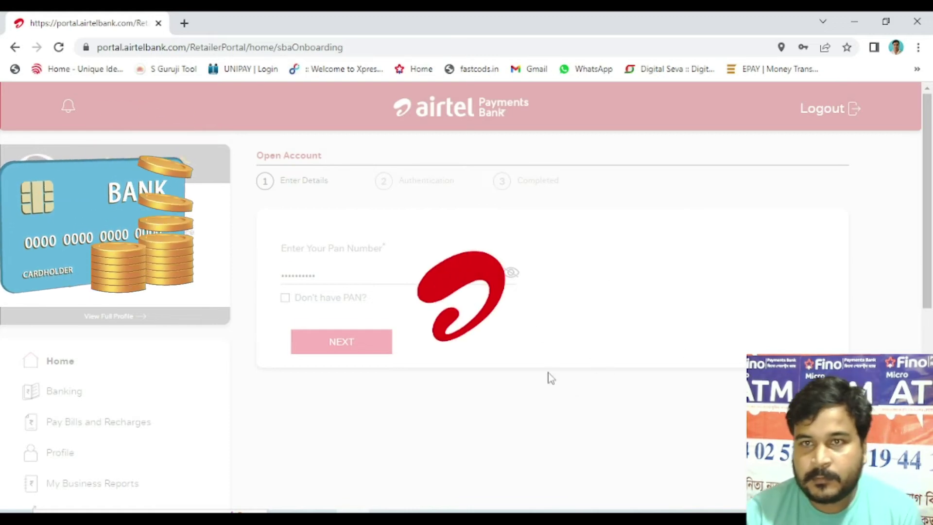
pyautogui.scroll(-3, 685, 330)
pyautogui.scroll(2, 631, 340)
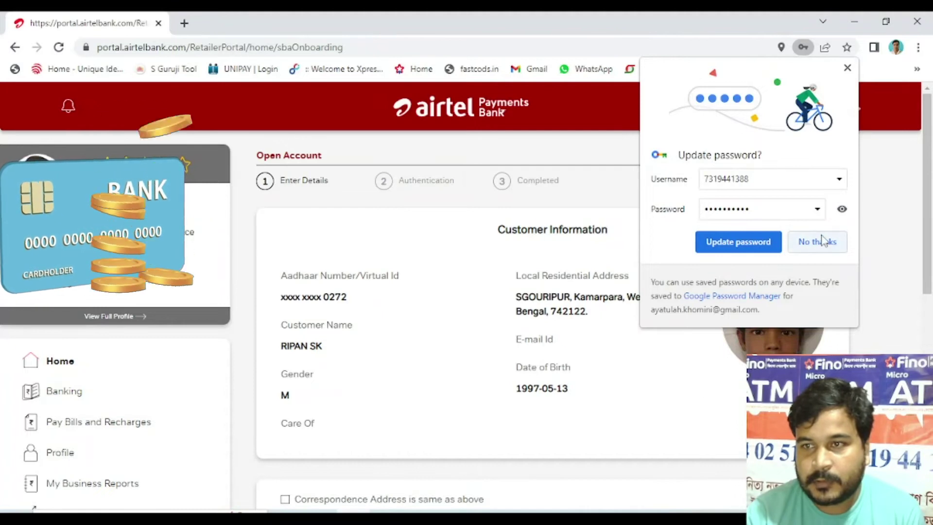
# Step: Set the correspondence address same as residential, accept the declaration, and continue
pyautogui.click(821, 242)
pyautogui.scroll(-3, 547, 340)
pyautogui.scroll(-5, 543, 344)
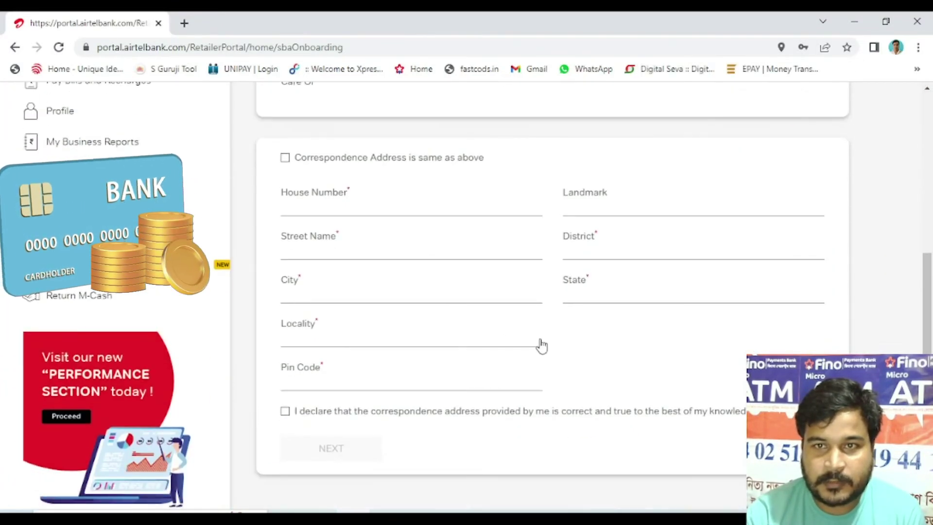
pyautogui.click(285, 158)
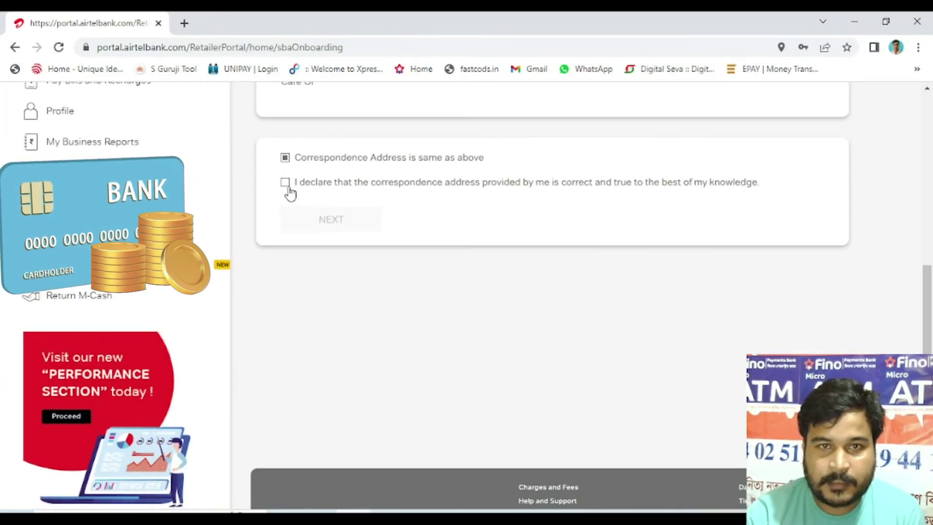
pyautogui.click(285, 182)
pyautogui.click(339, 224)
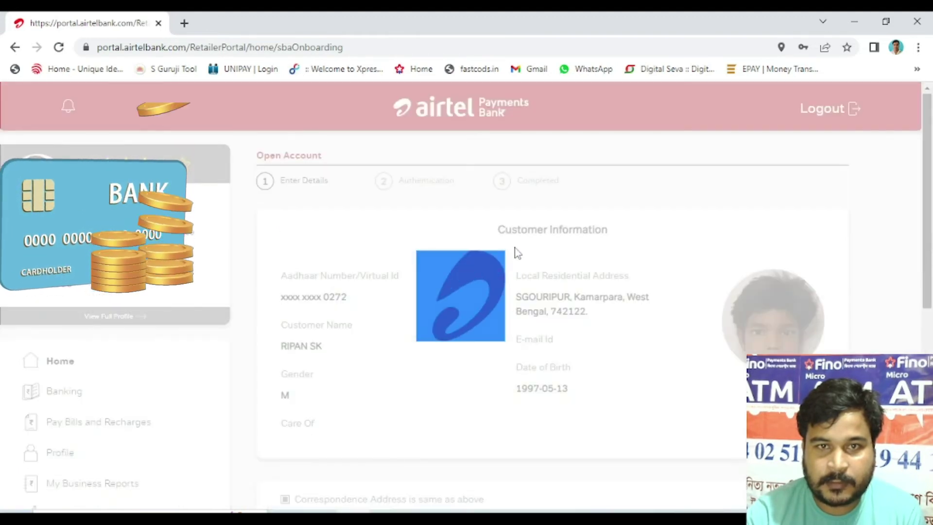
pyautogui.click(455, 310)
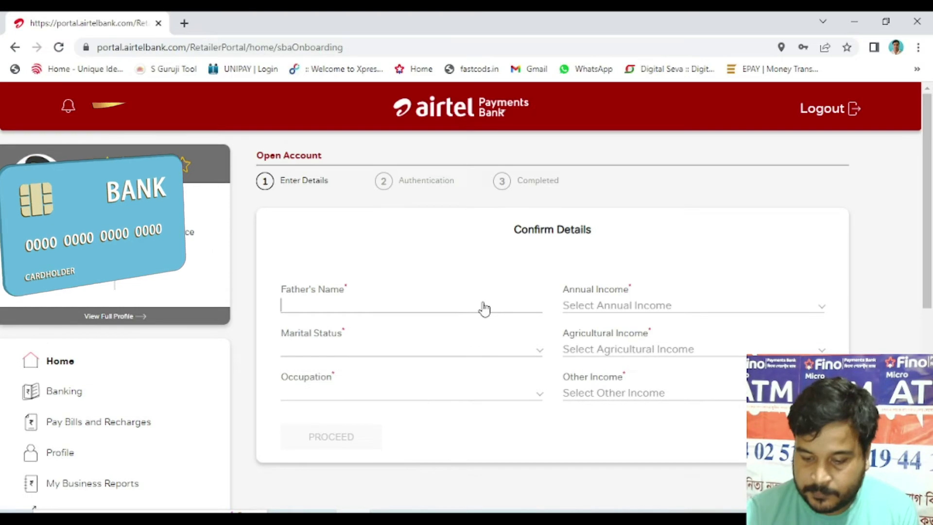
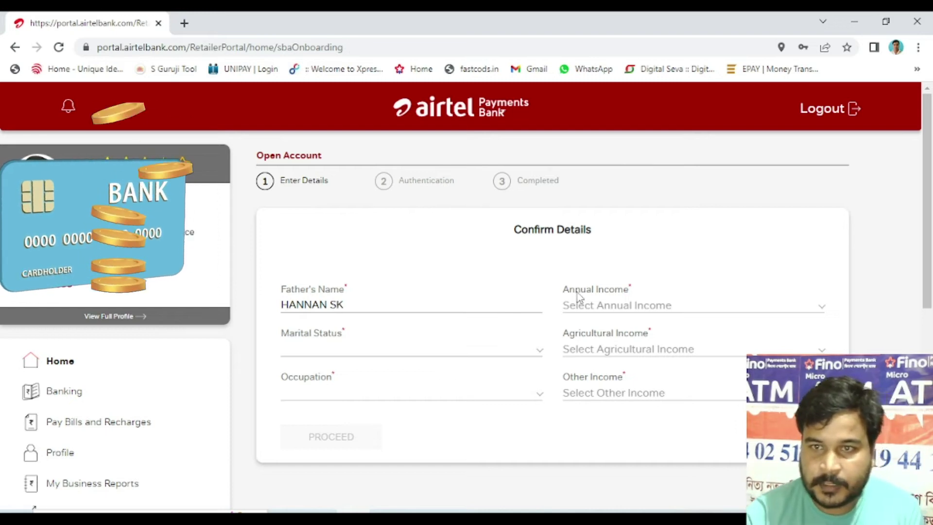
# Step: Enter the father's name, set marital status to Single and occupation to SELF-EMPLOYED
pyautogui.click(431, 347)
pyautogui.click(432, 347)
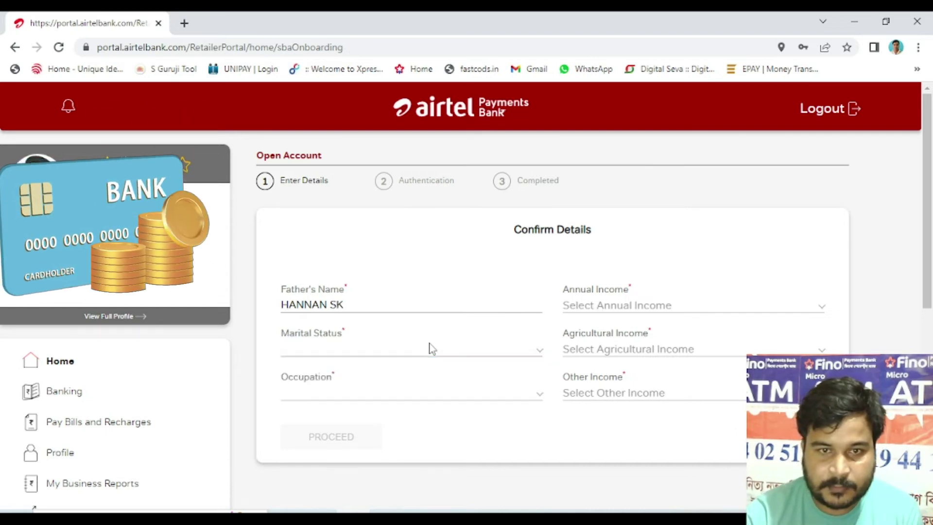
pyautogui.click(430, 346)
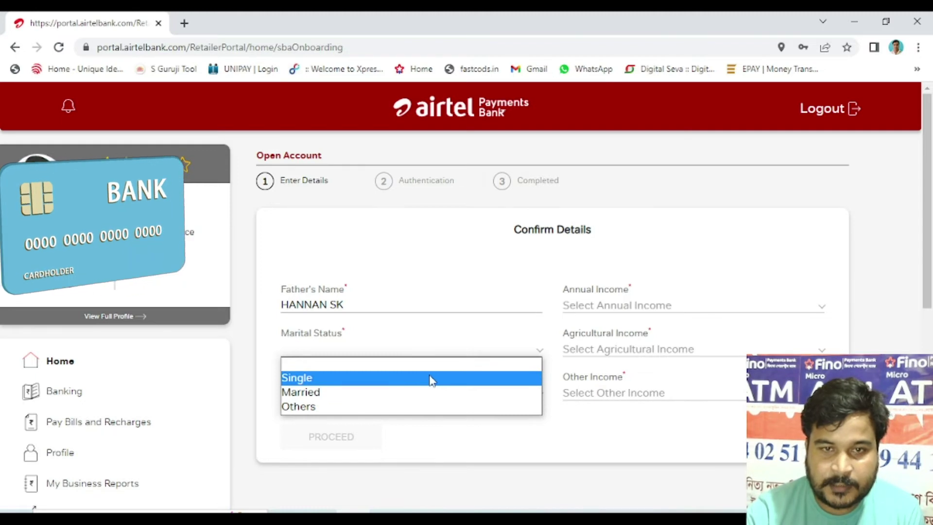
pyautogui.click(430, 379)
pyautogui.click(406, 393)
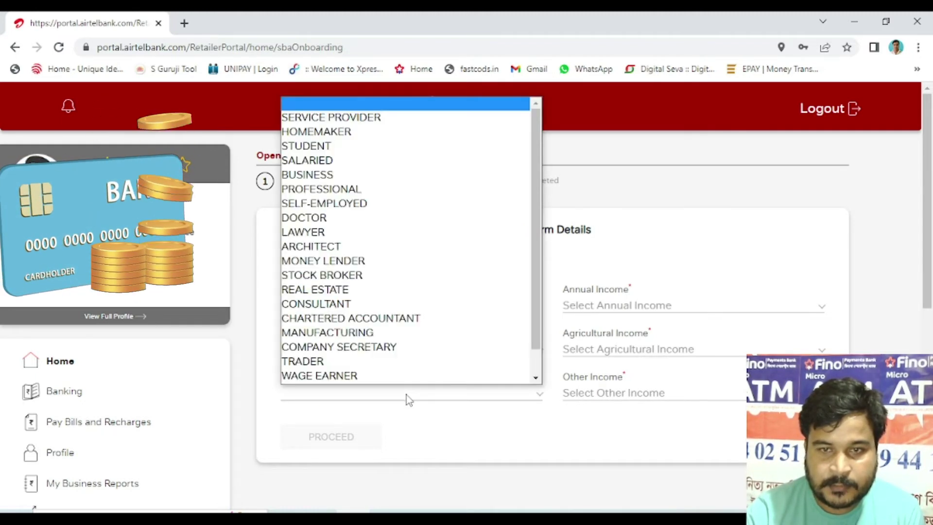
pyautogui.scroll(-1, 424, 372)
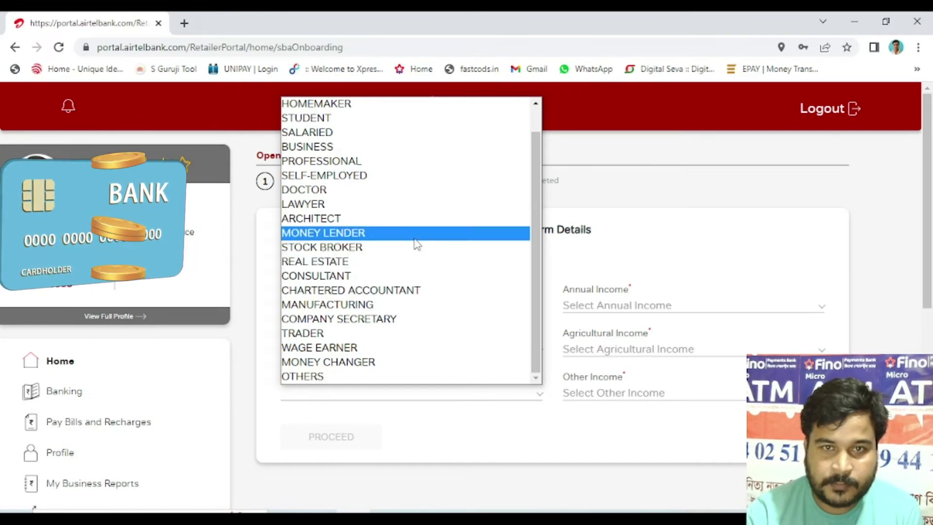
pyautogui.click(402, 179)
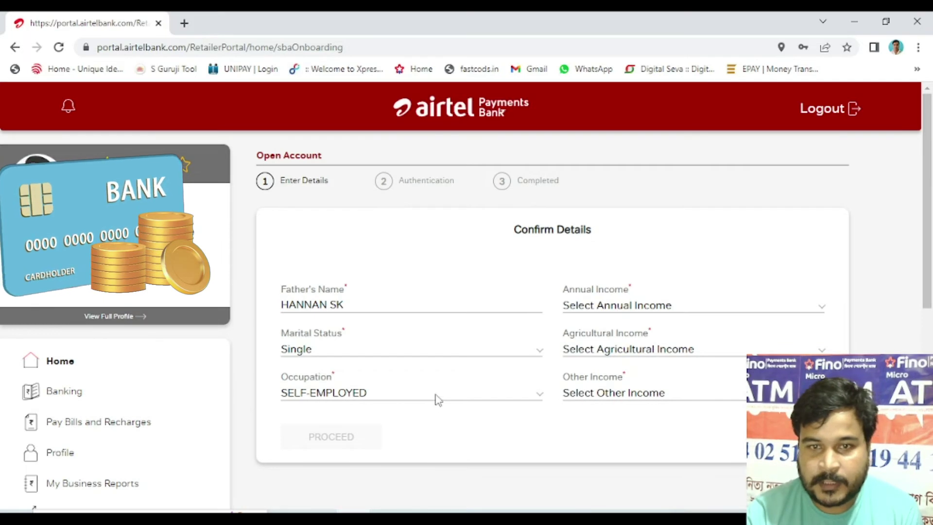
# Step: Set annual income 2.5-5 lakhs, agricultural income 50000, other income 200000, and proceed
pyautogui.click(672, 306)
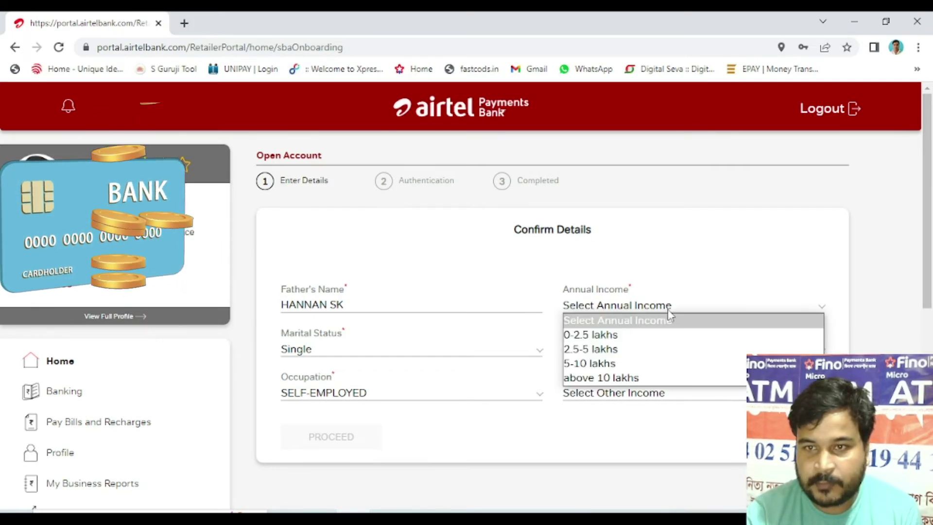
pyautogui.click(650, 357)
pyautogui.click(651, 349)
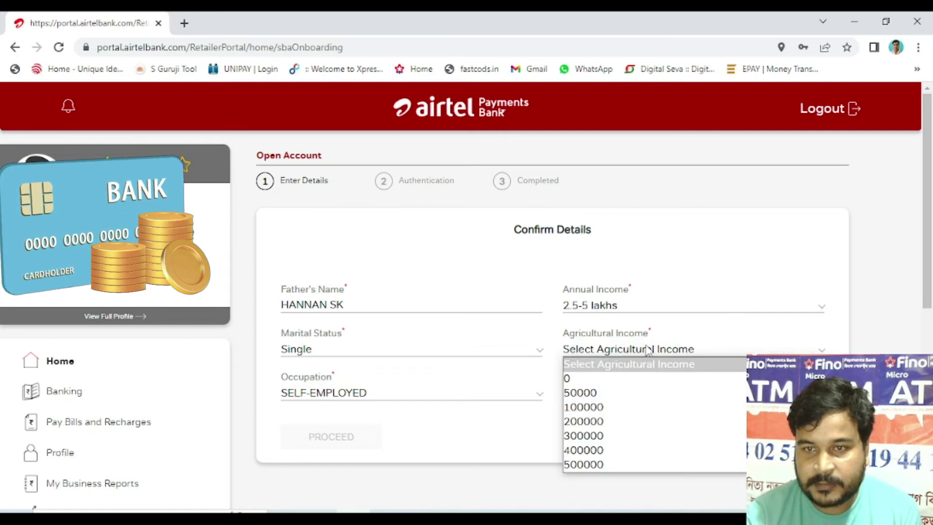
pyautogui.click(639, 392)
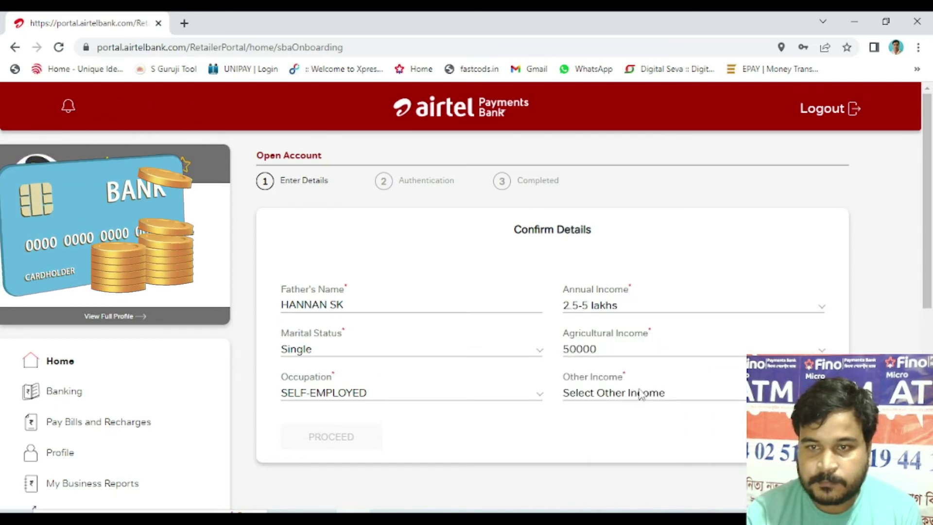
pyautogui.click(641, 400)
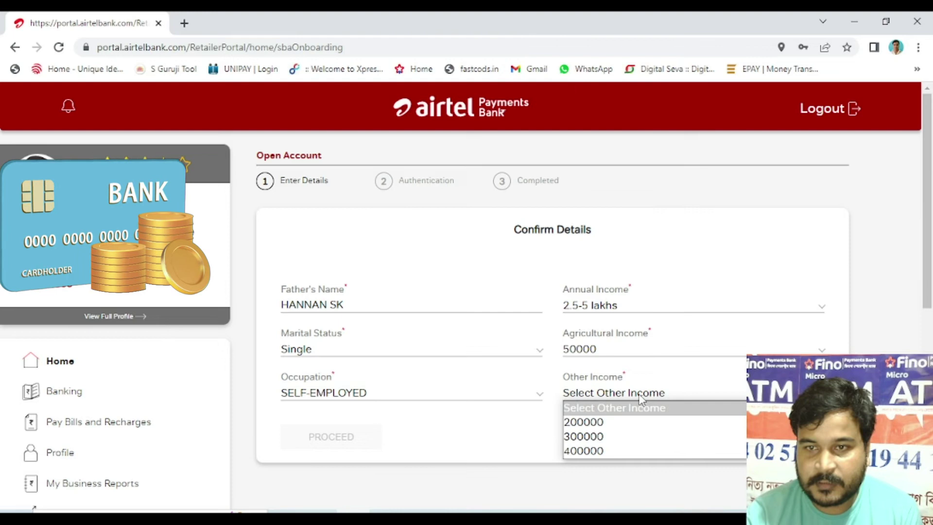
pyautogui.click(626, 422)
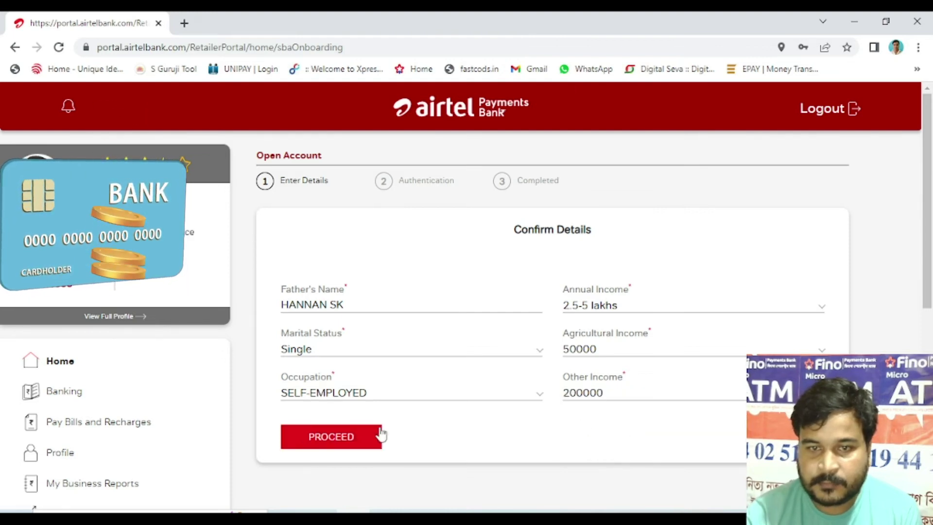
pyautogui.click(306, 435)
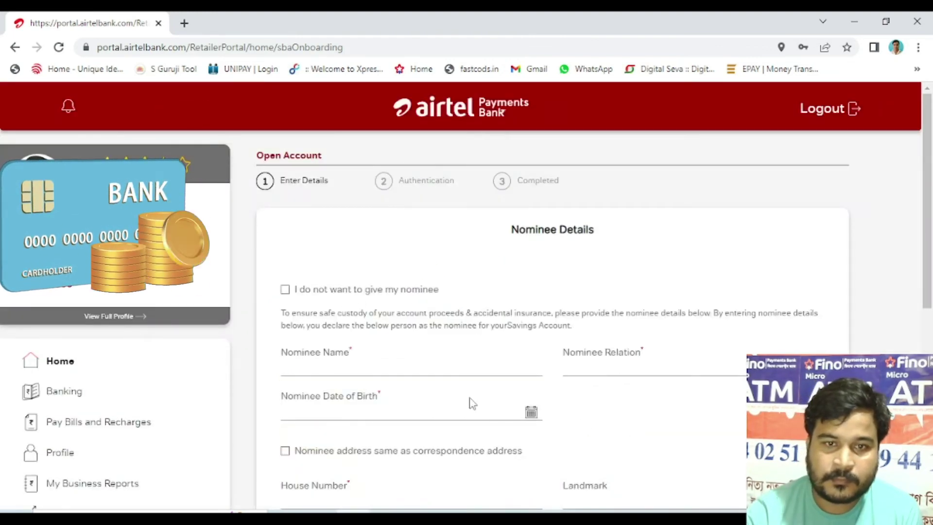
# Step: Choose to add a nominee, enter the nominee's name, and set relation to MOTHER
pyautogui.click(285, 290)
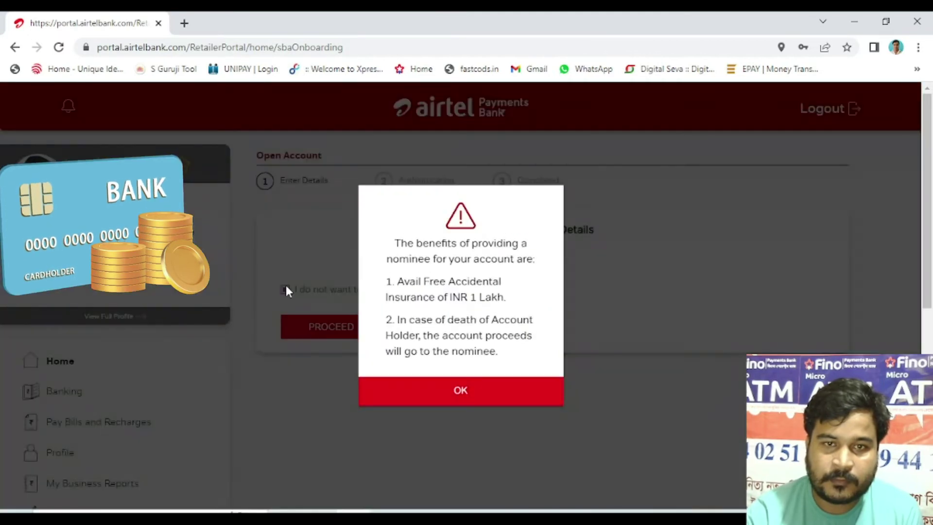
pyautogui.click(456, 389)
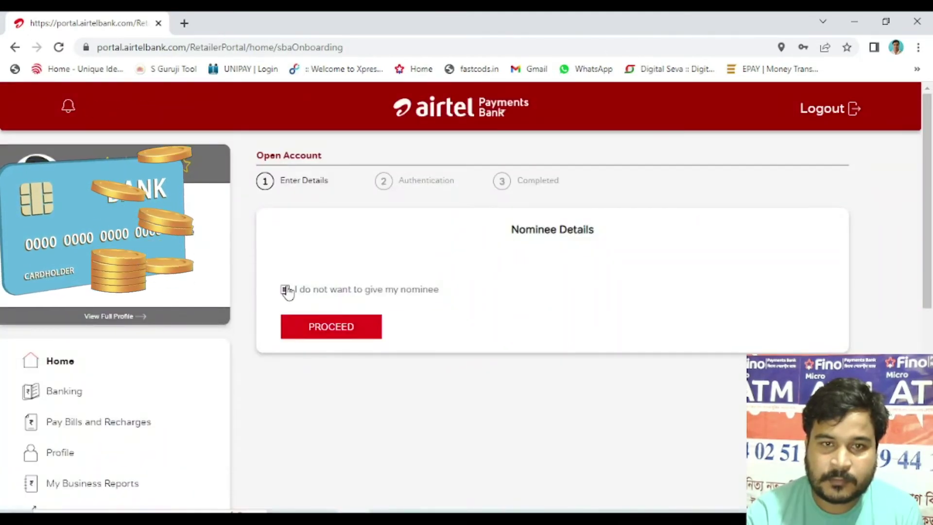
pyautogui.click(285, 290)
pyautogui.scroll(-1, 404, 370)
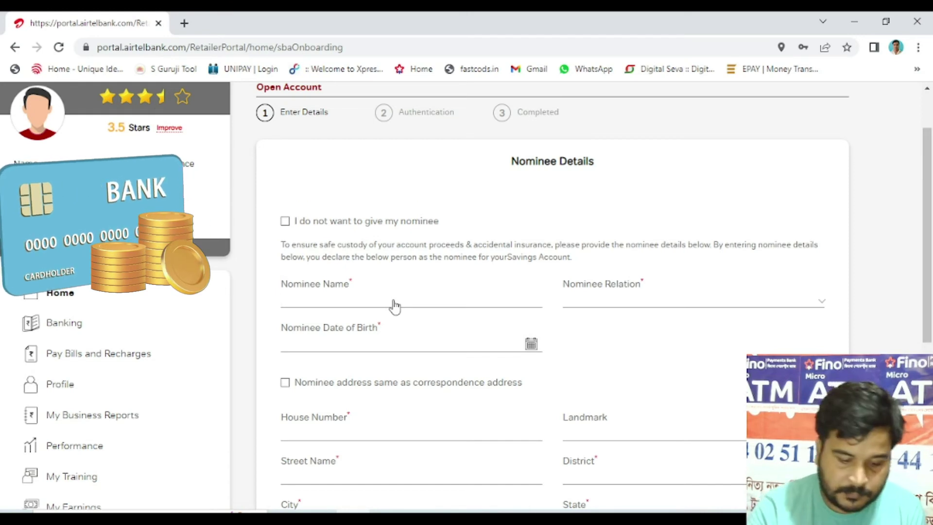
pyautogui.click(395, 306)
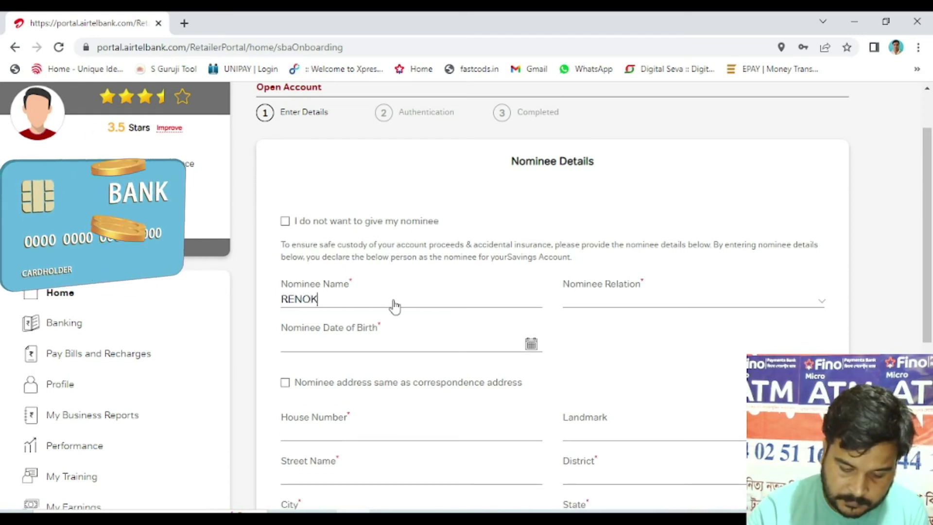
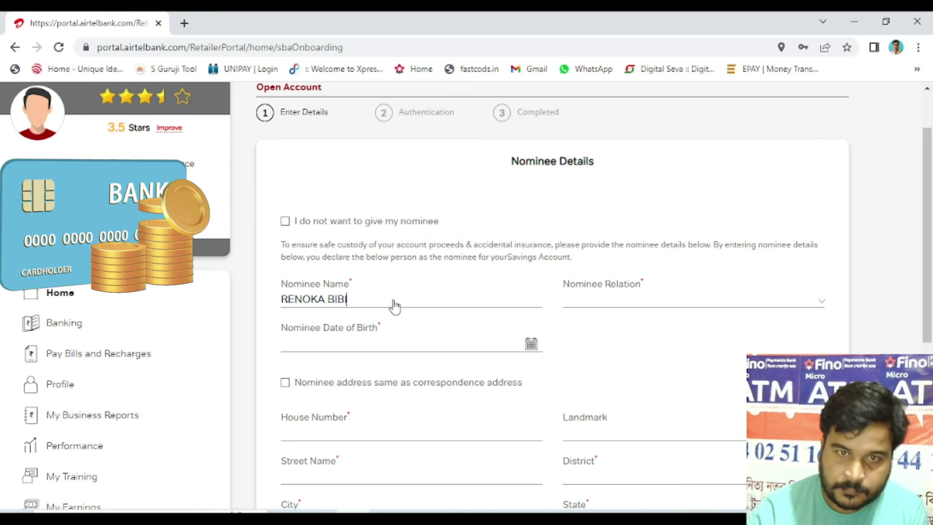
pyautogui.click(609, 308)
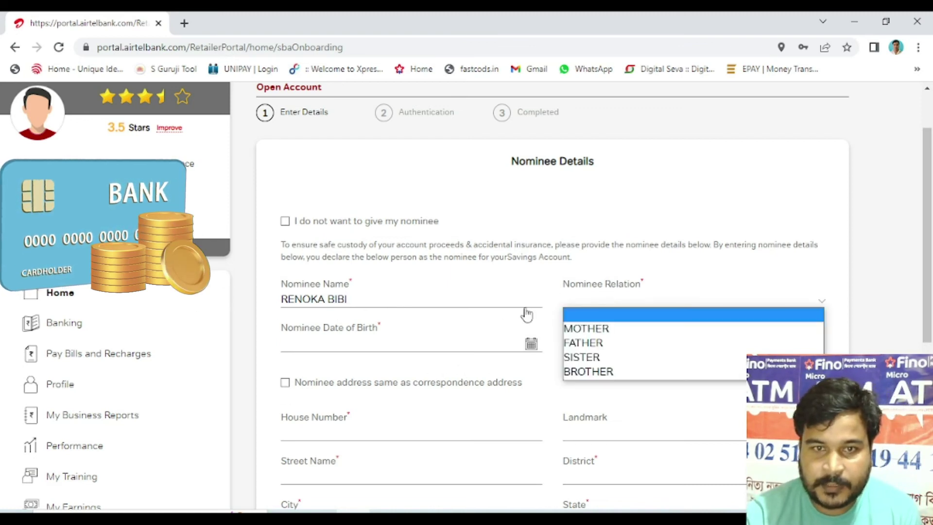
pyautogui.click(615, 330)
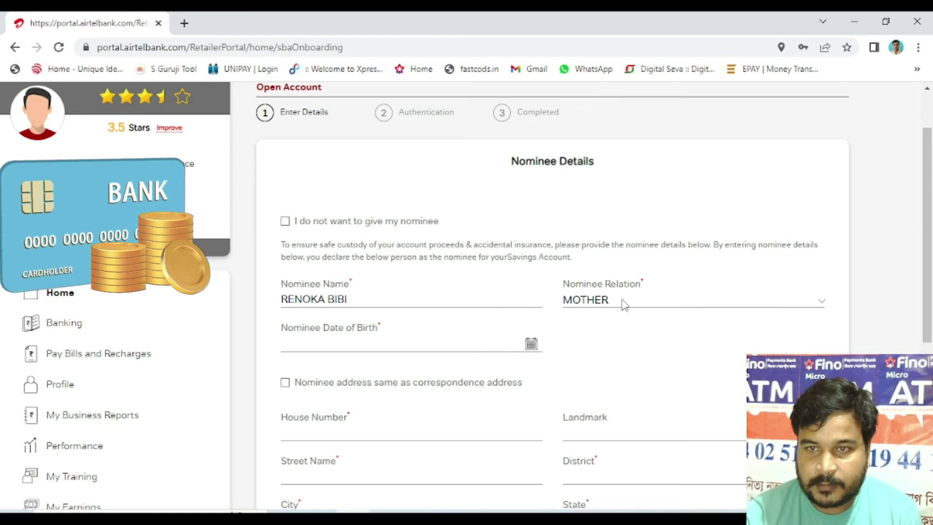
# Step: Set nominee birth date 01-01-1965 and address same as correspondence, then proceed
pyautogui.click(531, 343)
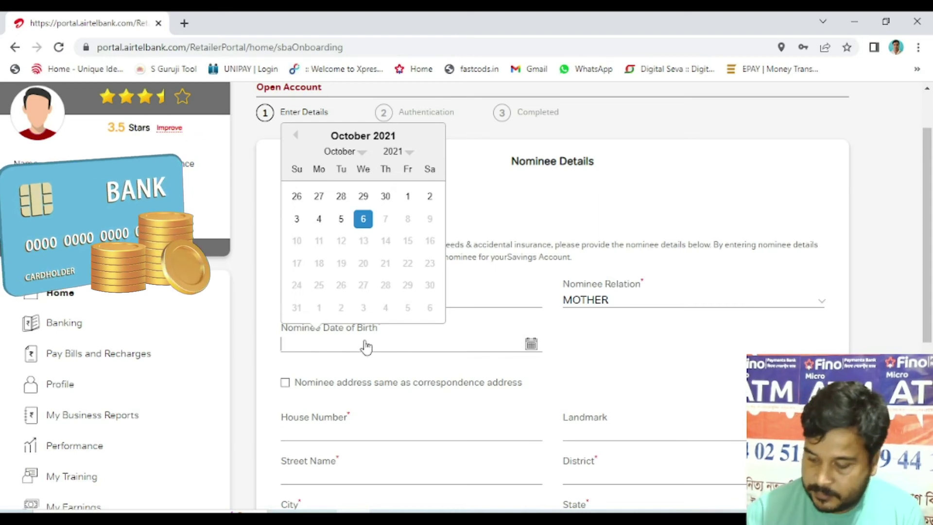
pyautogui.write('010')
pyautogui.write('/0/')
pyautogui.press('BackSpace')
pyautogui.write('1/196')
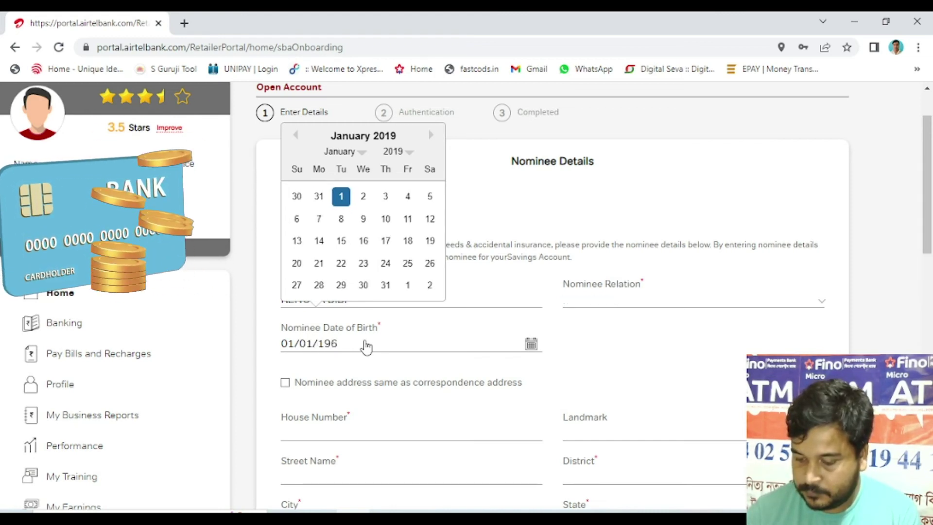
pyautogui.write('5')
pyautogui.click(590, 367)
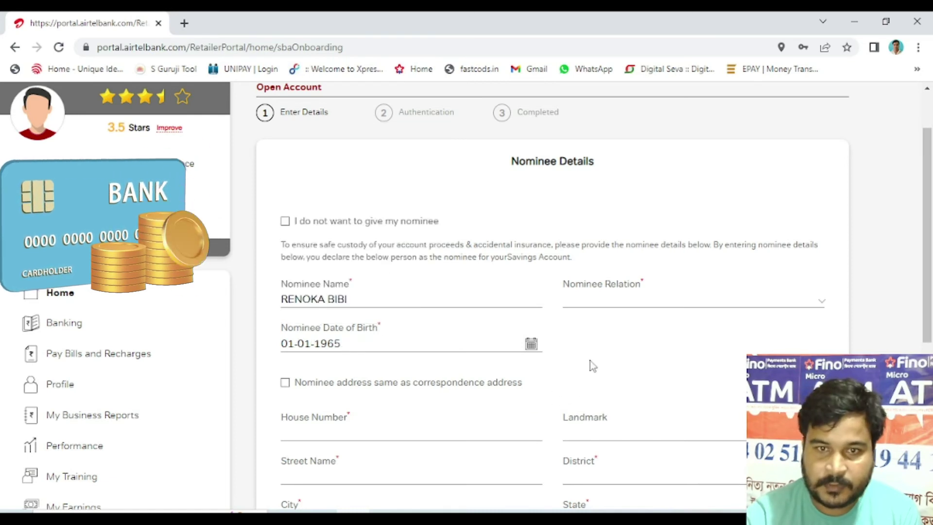
pyautogui.click(375, 387)
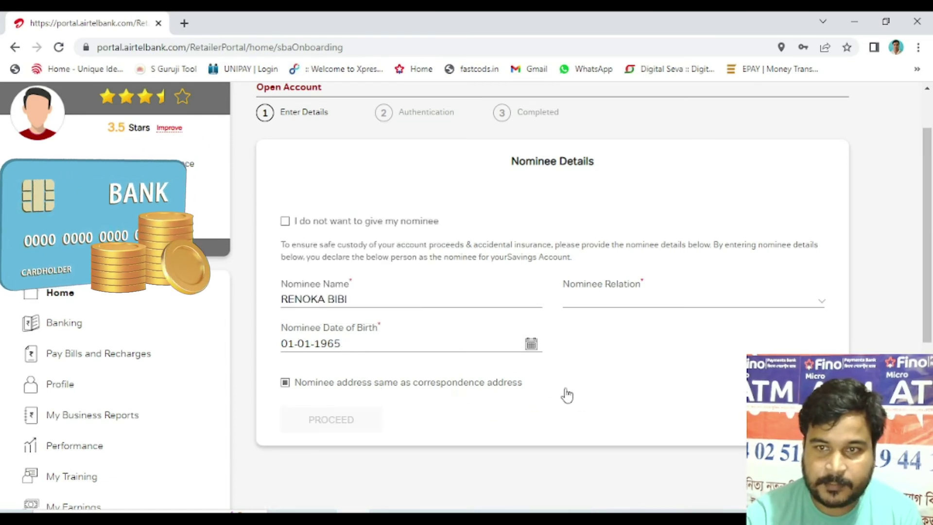
pyautogui.click(621, 300)
pyautogui.click(589, 326)
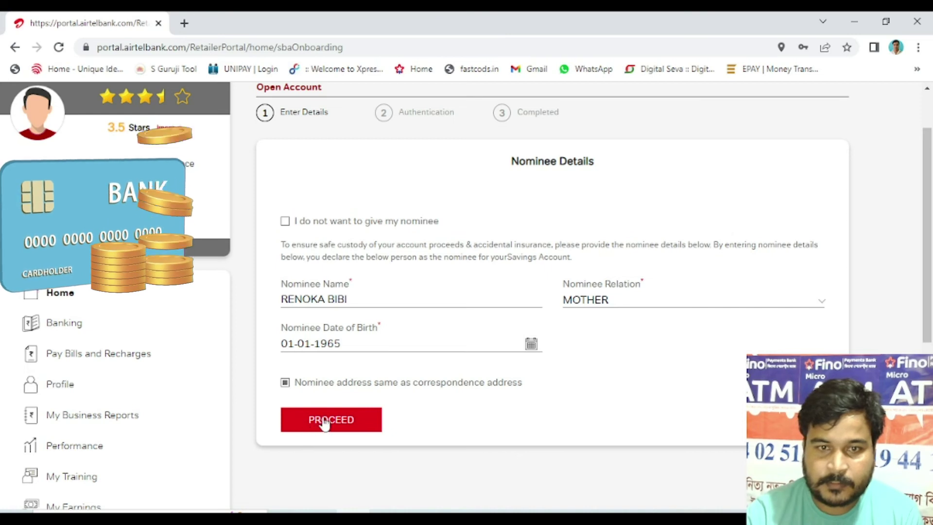
pyautogui.click(325, 420)
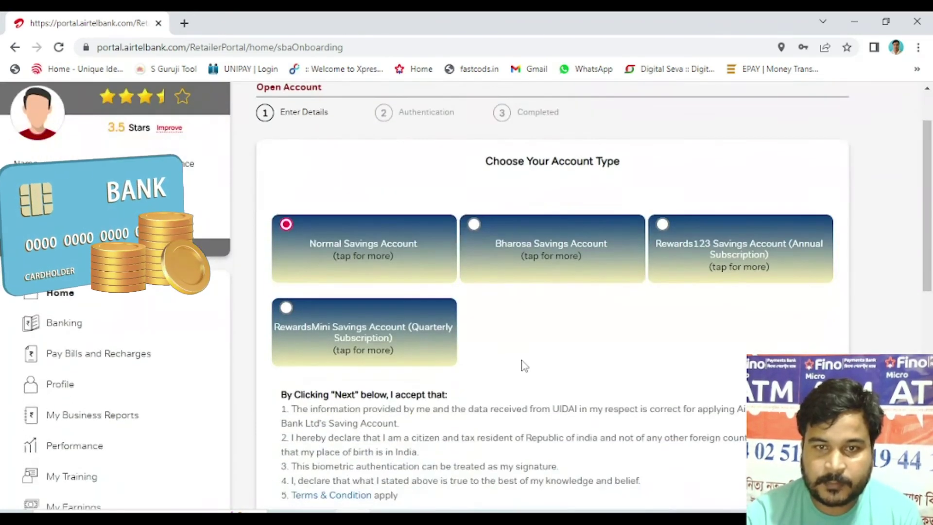
# Step: Choose the Normal Savings Account card and close its benefits popup
pyautogui.scroll(-3, 523, 366)
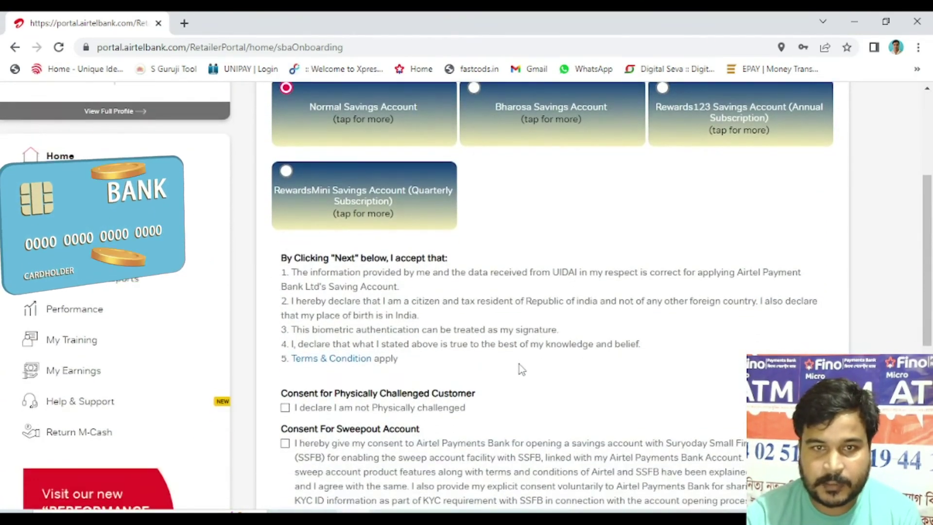
pyautogui.scroll(3, 520, 368)
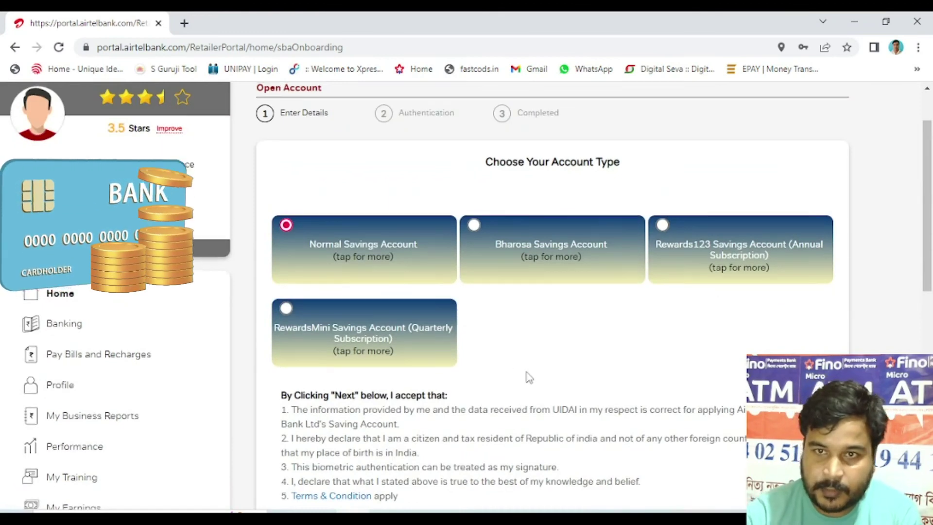
pyautogui.scroll(2, 529, 378)
pyautogui.scroll(-3, 526, 377)
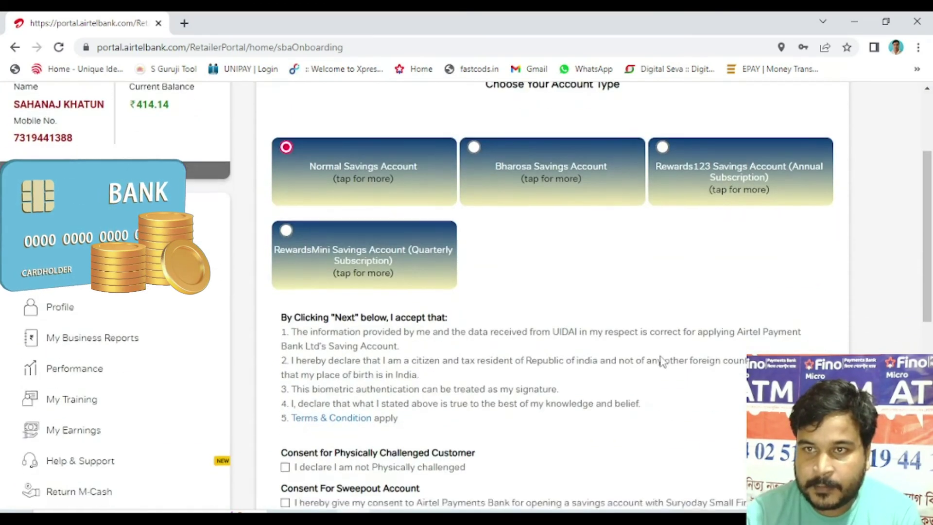
pyautogui.scroll(-1, 661, 362)
pyautogui.scroll(1, 663, 362)
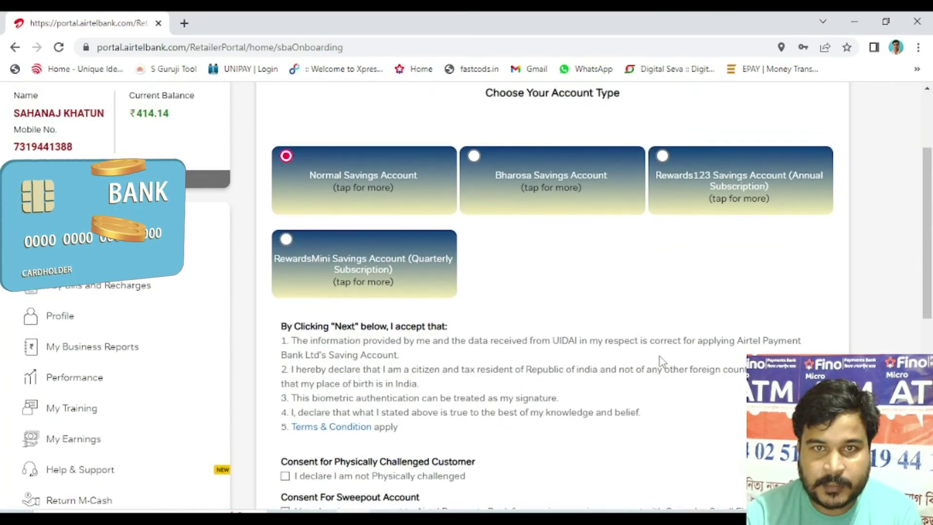
pyautogui.click(366, 182)
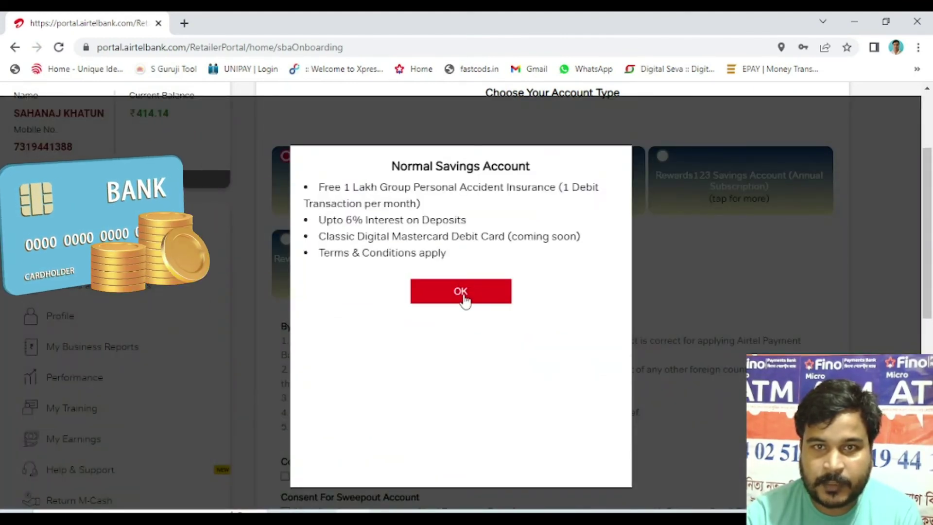
pyautogui.click(462, 294)
# Step: Give the sweepout account consent and set the deposit amount to 50
pyautogui.scroll(-3, 479, 308)
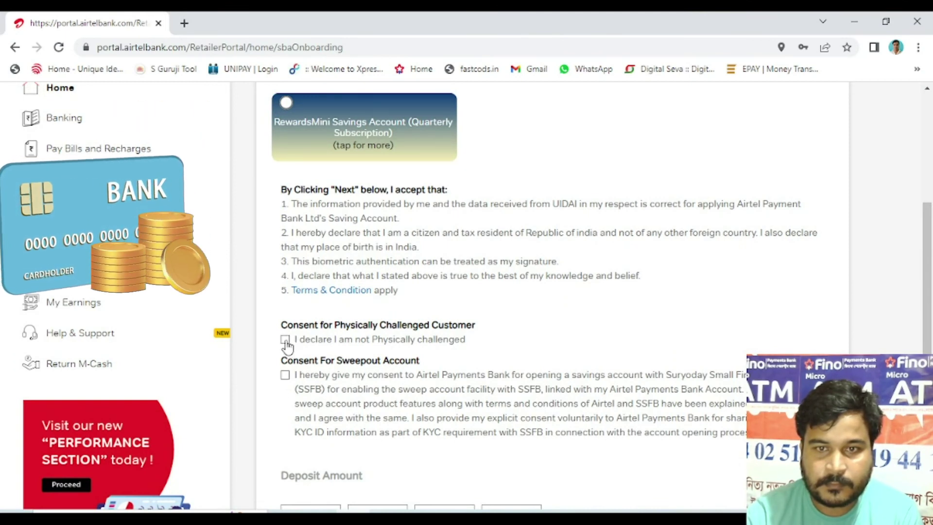
pyautogui.click(285, 375)
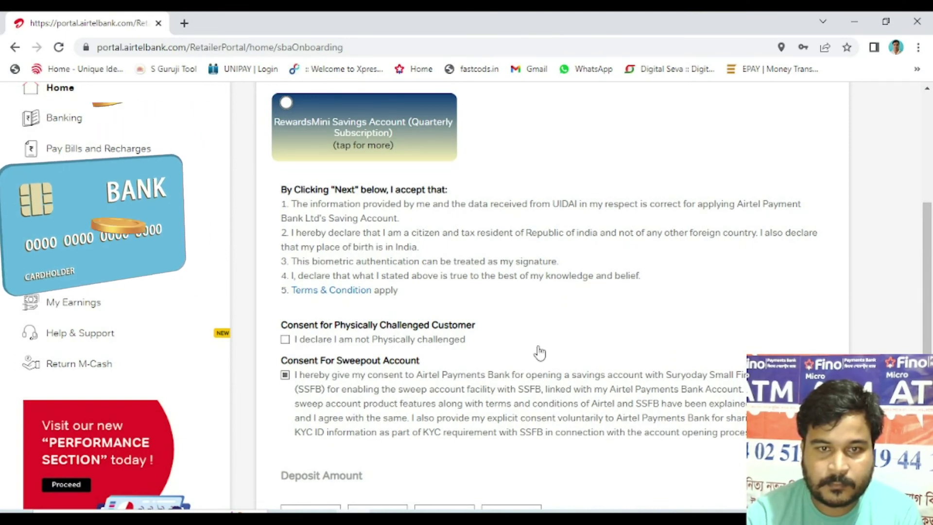
pyautogui.scroll(-4, 537, 353)
pyautogui.click(345, 323)
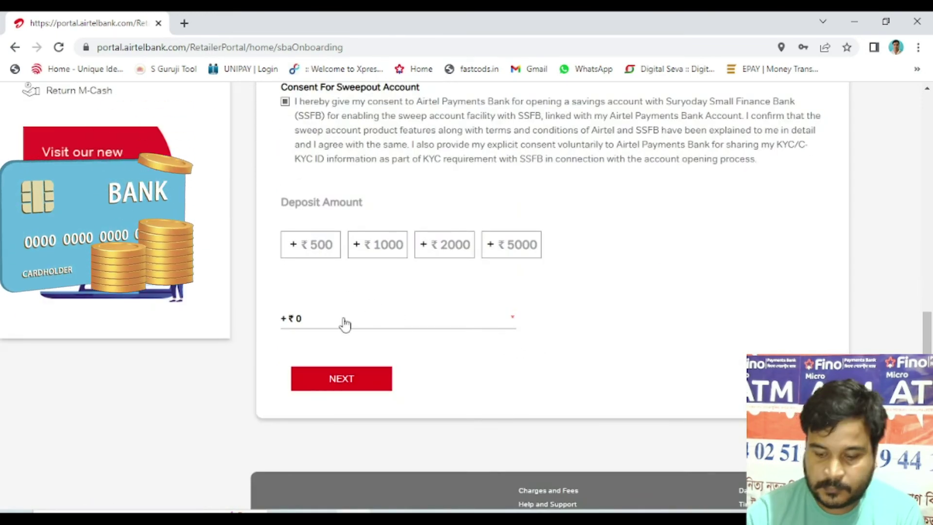
pyautogui.press('BackSpace')
pyautogui.write('100')
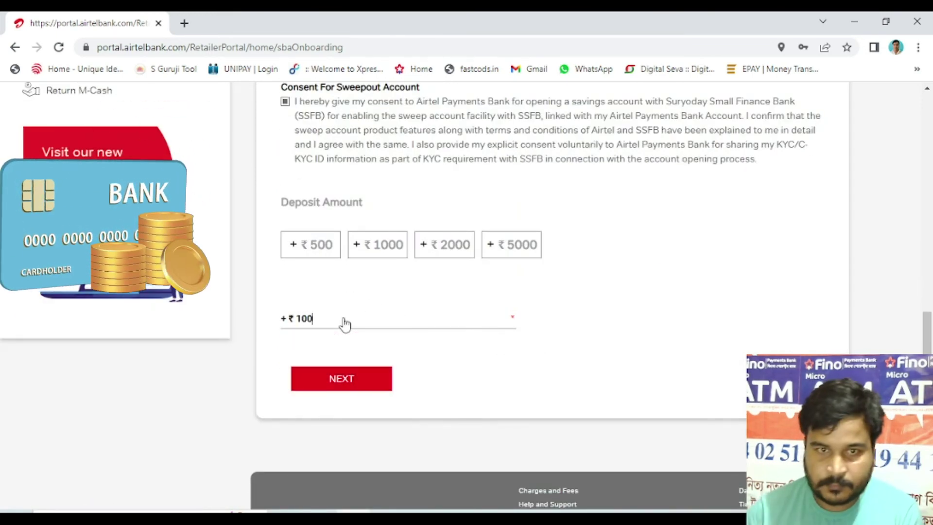
pyautogui.moveTo(344, 319); pyautogui.dragTo(302, 321)
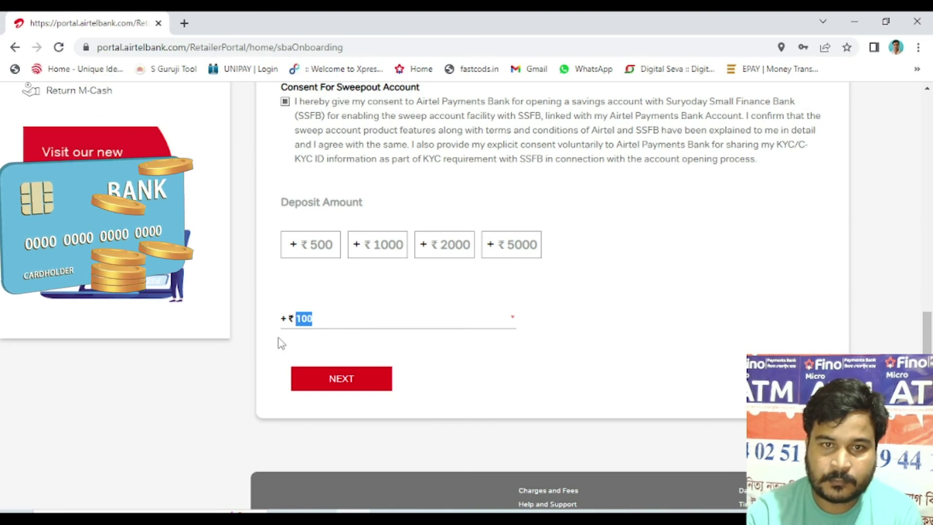
pyautogui.write('50')
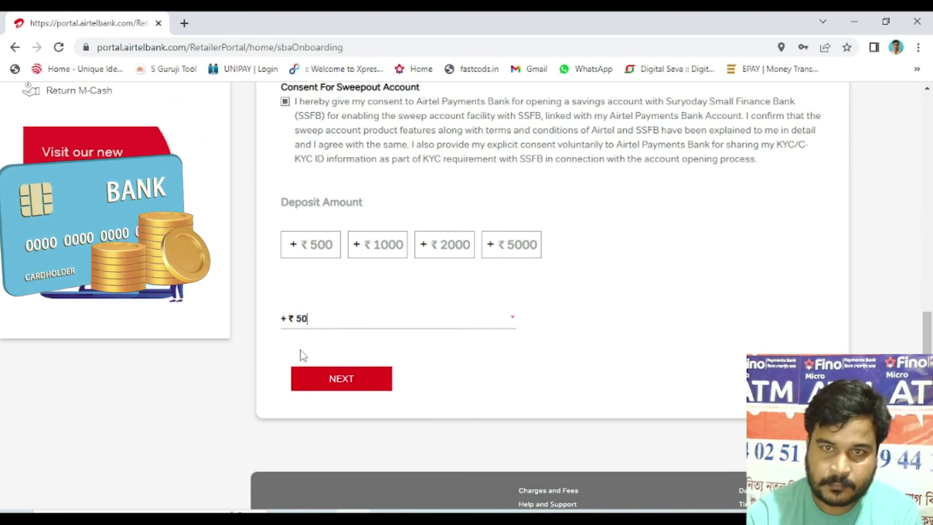
# Step: Declare the customer not physically challenged and submit the account choice
pyautogui.click(360, 384)
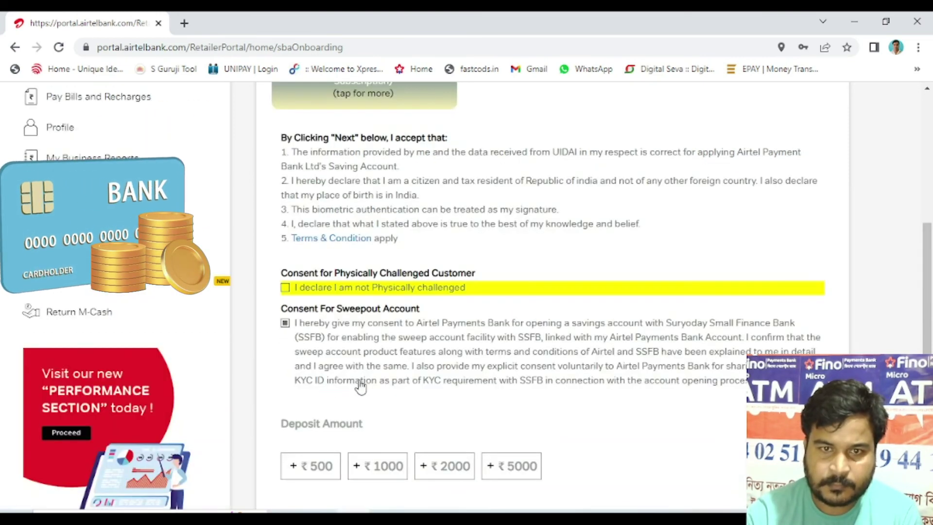
pyautogui.click(285, 288)
pyautogui.scroll(4, 455, 296)
pyautogui.scroll(-8, 456, 296)
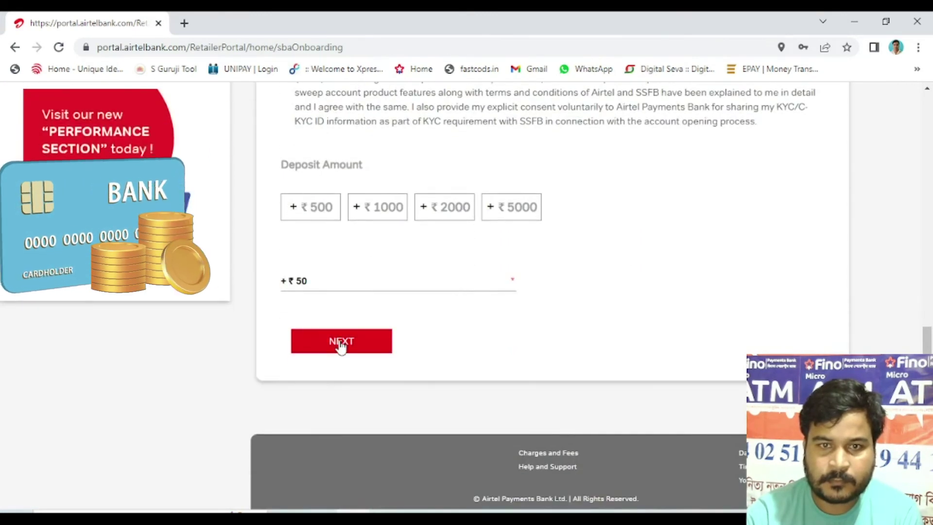
pyautogui.click(341, 344)
# Step: Accept the ₹50 charge, review the INR 100 total, and proceed to Aadhaar authentication
pyautogui.click(472, 331)
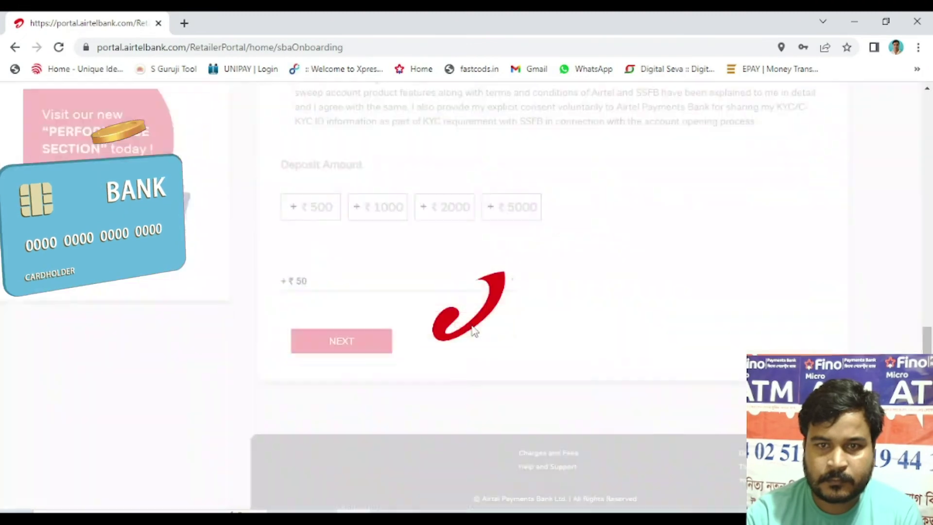
pyautogui.scroll(-1, 546, 311)
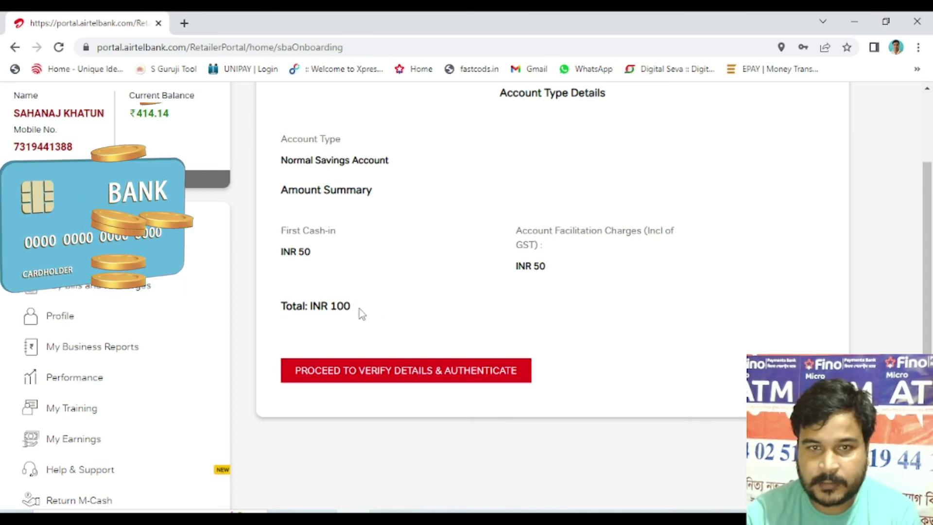
pyautogui.click(450, 369)
pyautogui.scroll(-4, 523, 357)
pyautogui.scroll(-3, 523, 360)
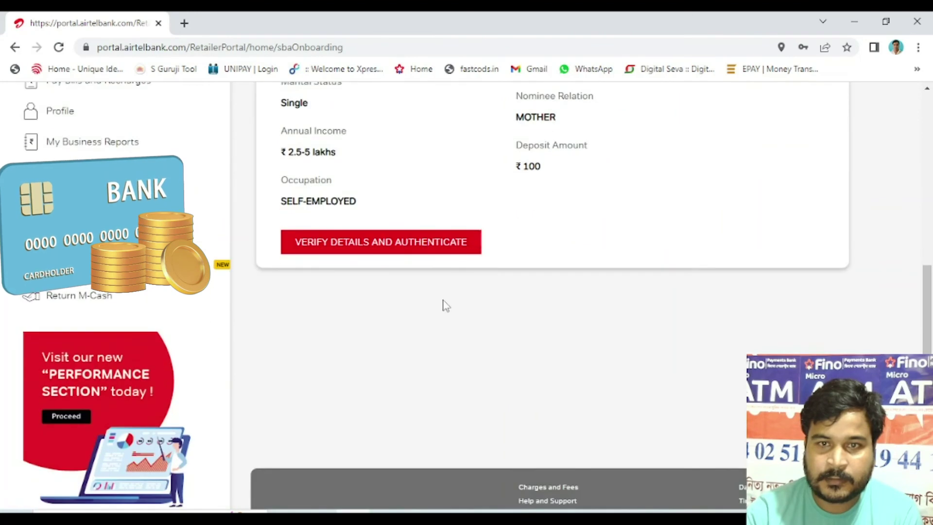
pyautogui.click(400, 252)
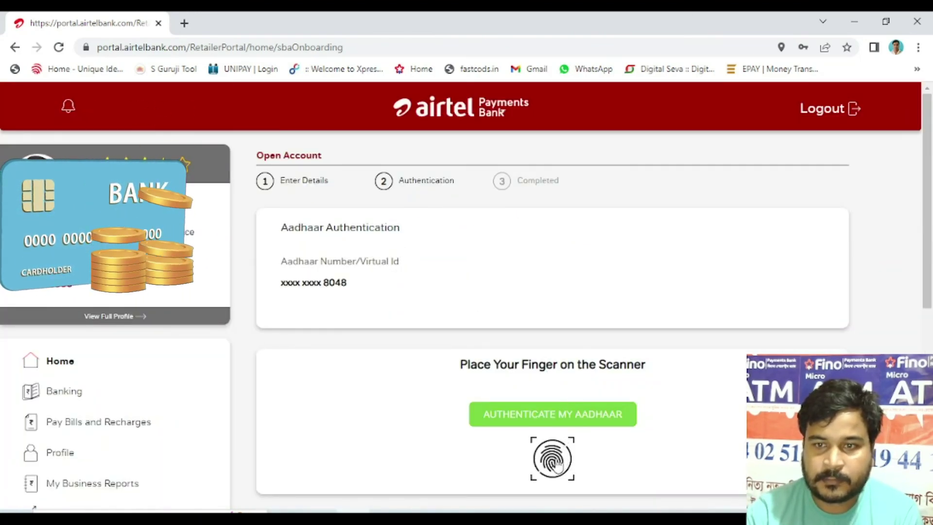
# Step: Authenticate with the retailer MPIN, decline saving the browser password, and submit with DBT at No
pyautogui.scroll(-3, 564, 449)
pyautogui.scroll(2, 558, 335)
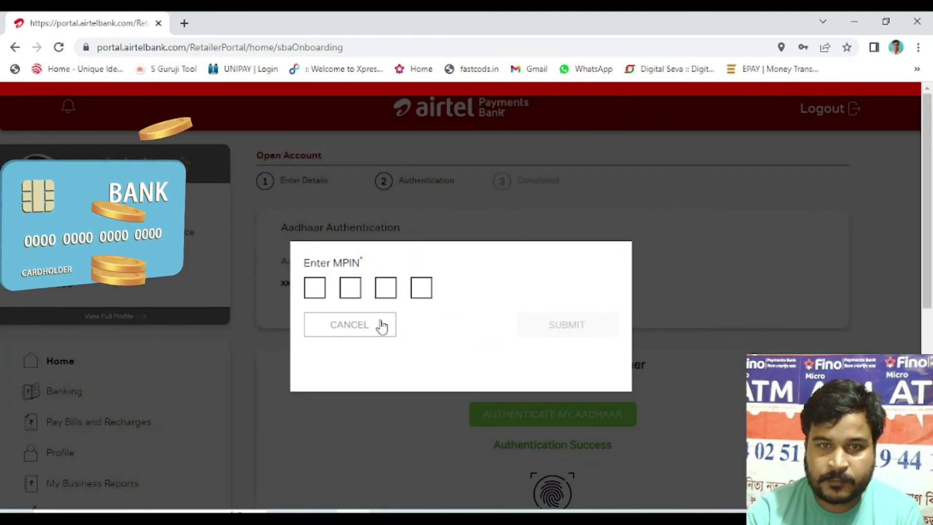
pyautogui.click(315, 292)
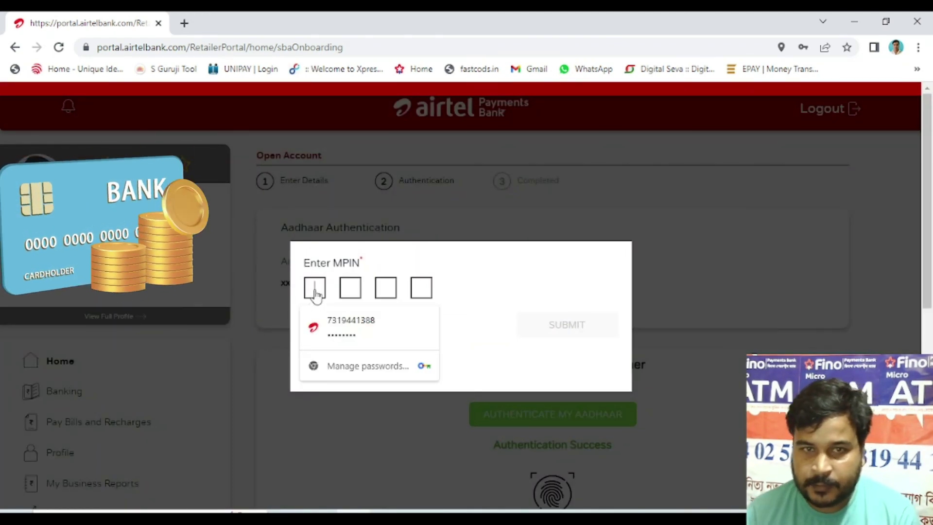
pyautogui.write('111')
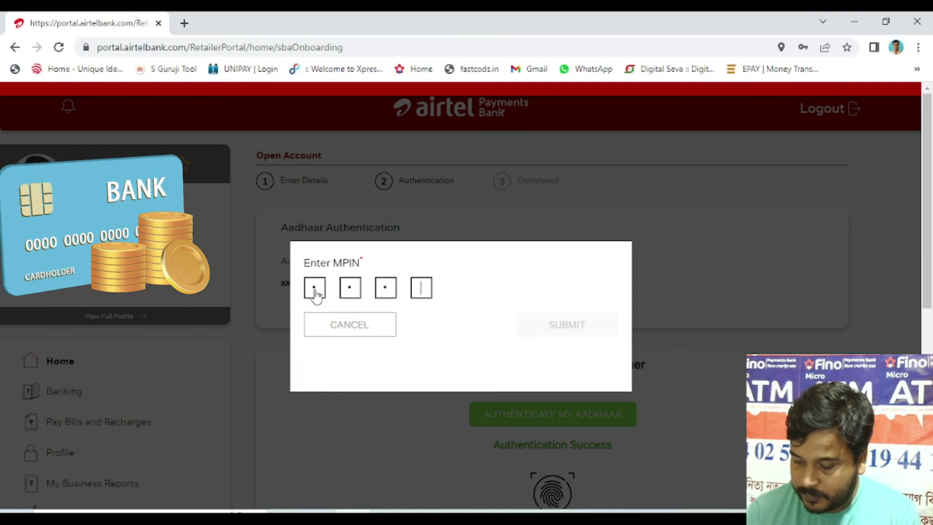
pyautogui.write('1')
pyautogui.click(572, 325)
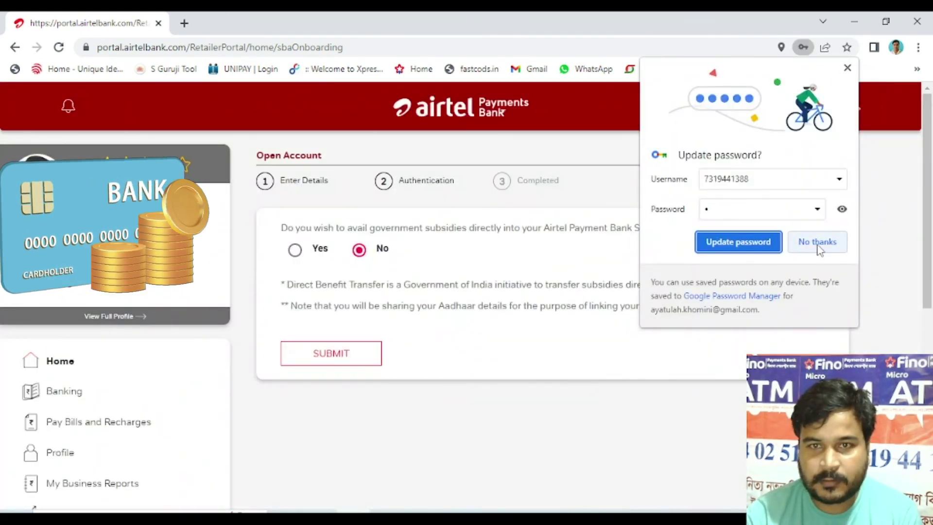
pyautogui.click(817, 243)
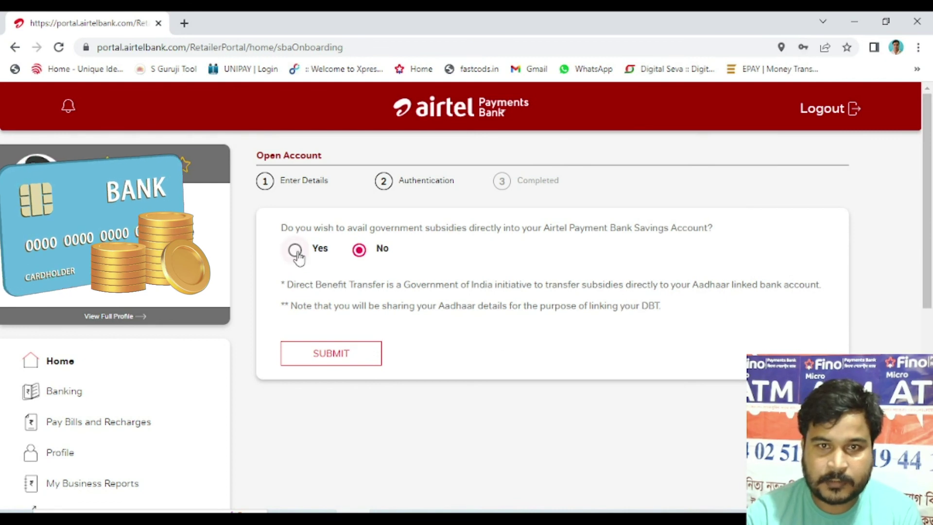
pyautogui.click(331, 353)
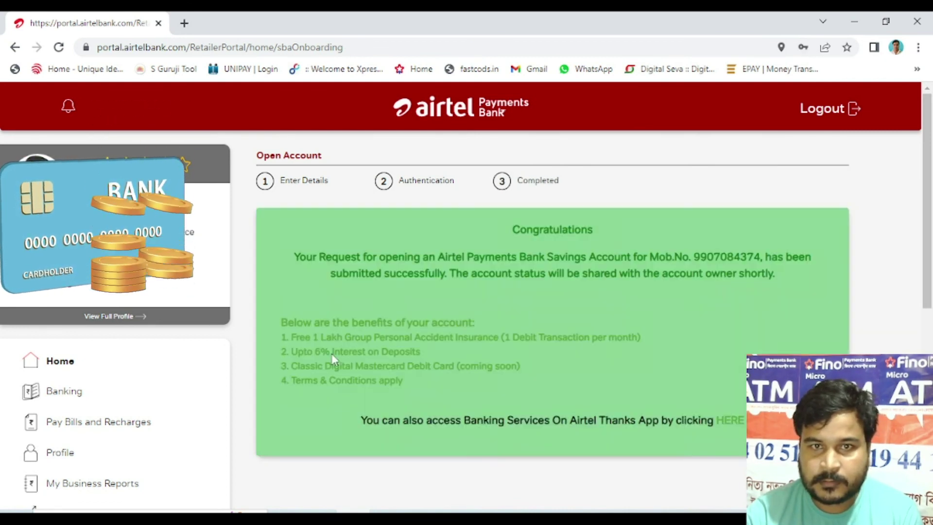